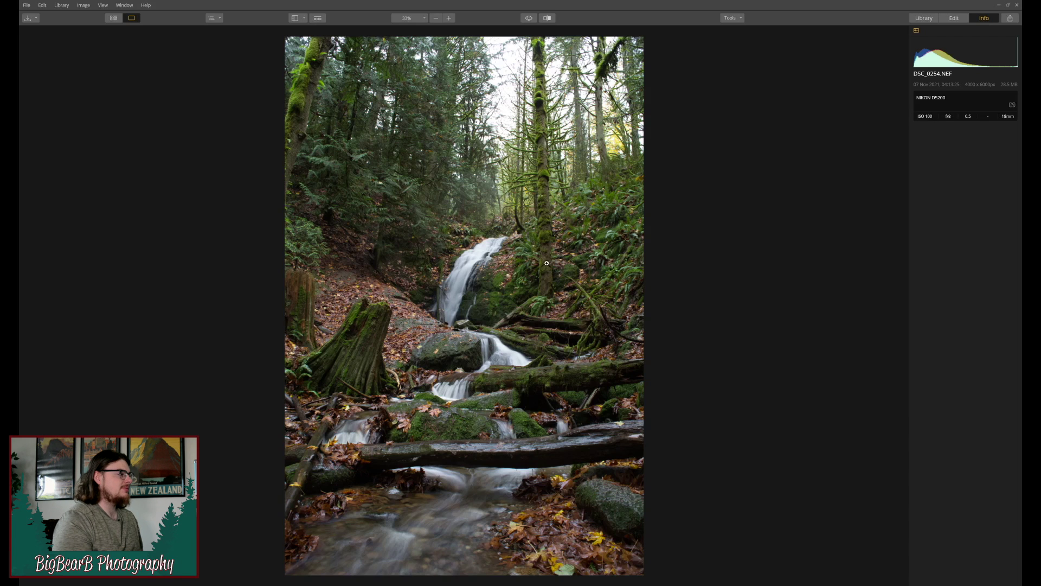
# Adjust RAW Develop to Contrast 13, Highlights 14, Shadows -13, Whites 12 and Blacks -10, and compare the photo with the original.
pyautogui.click(956, 19)
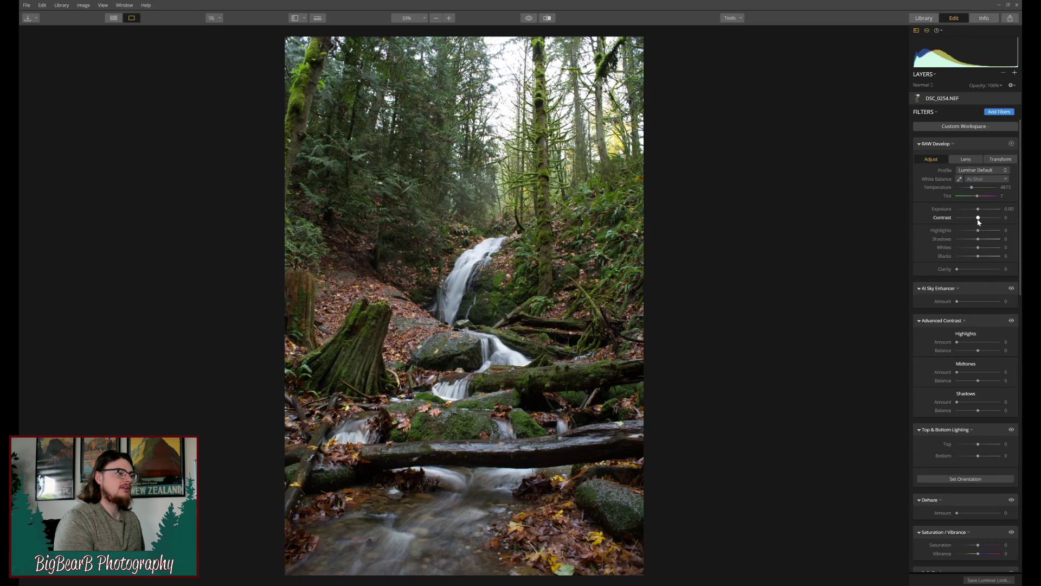
pyautogui.moveTo(979, 220); pyautogui.dragTo(981, 220)
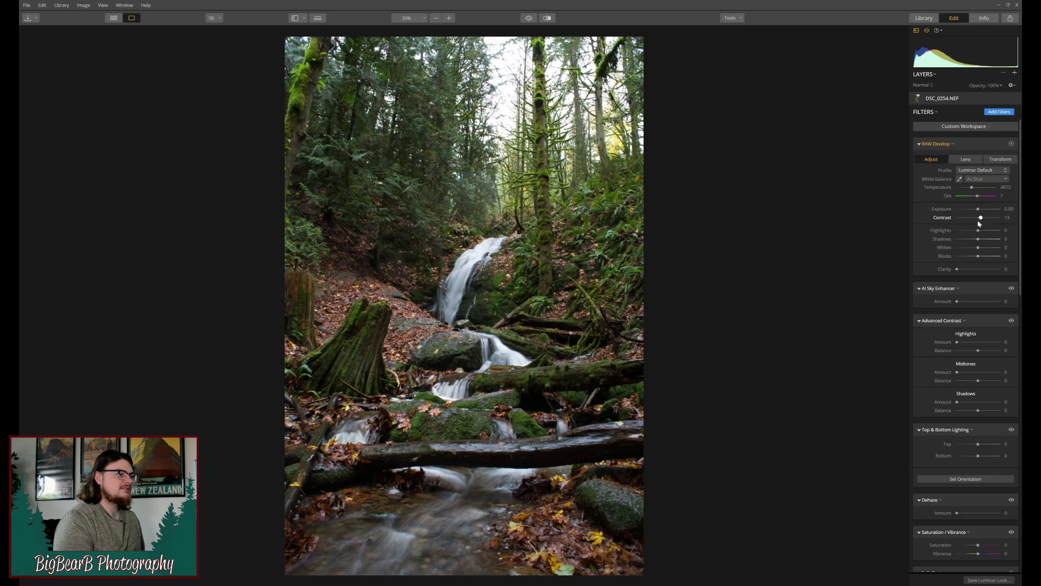
pyautogui.moveTo(979, 231); pyautogui.dragTo(982, 232)
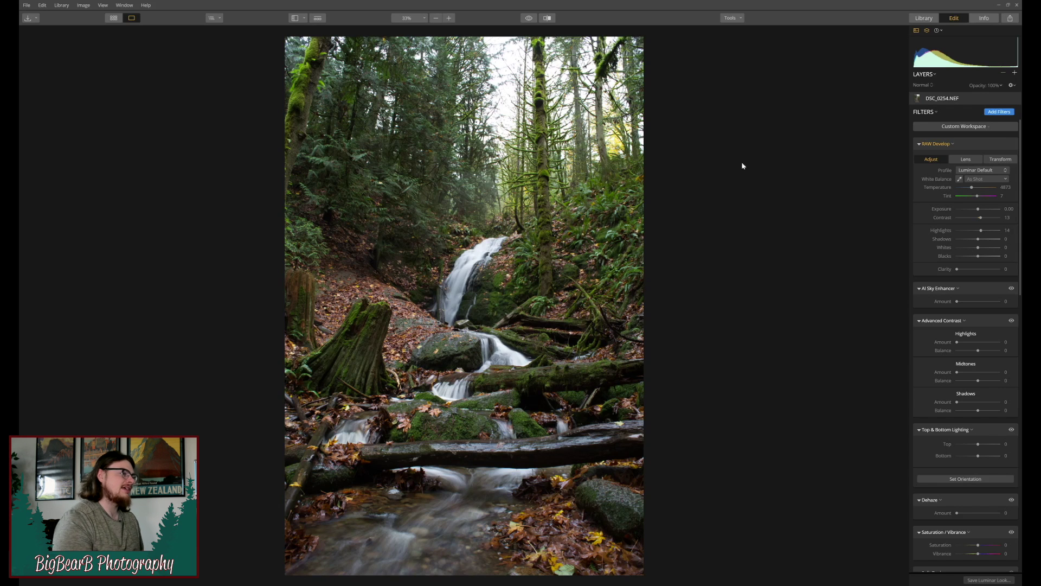
pyautogui.moveTo(978, 242); pyautogui.dragTo(977, 258)
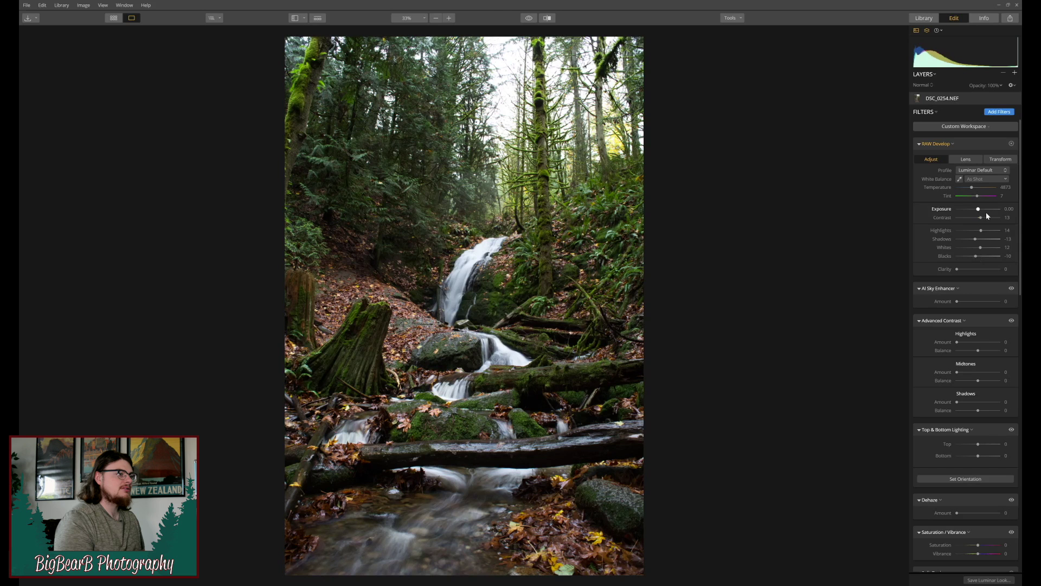
pyautogui.click(531, 20)
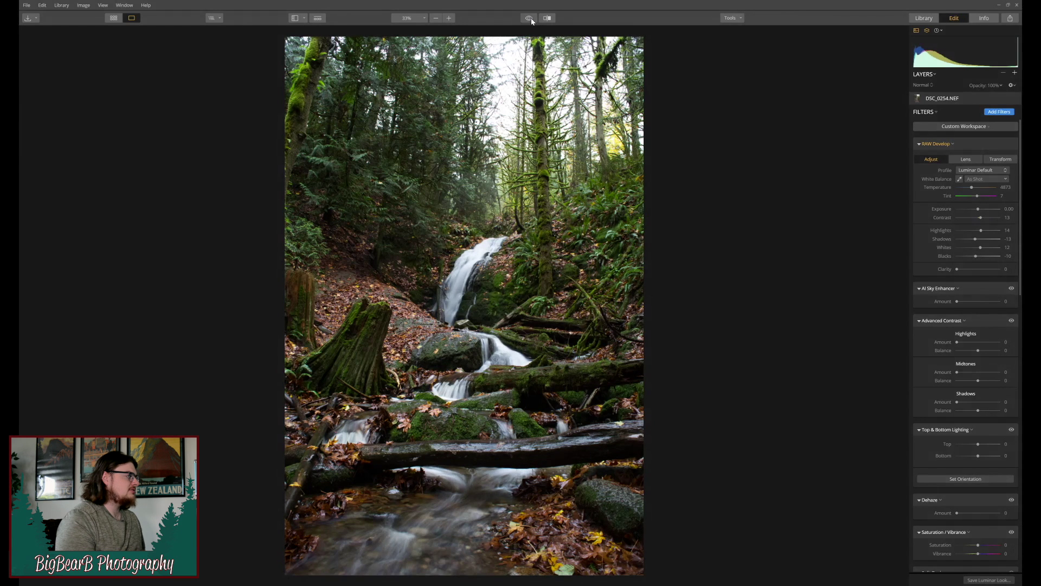
pyautogui.click(531, 20)
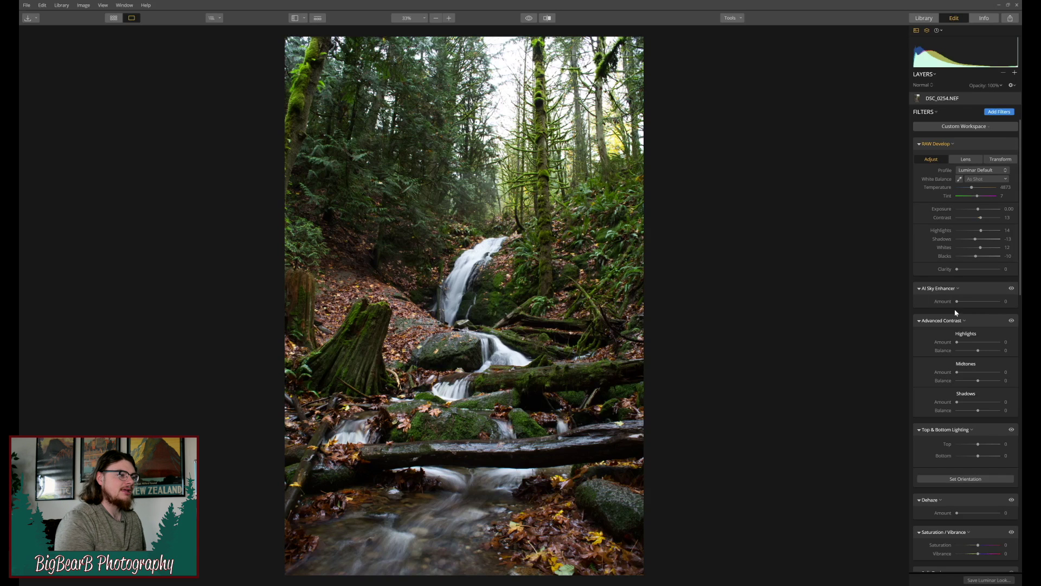
# Set Advanced Contrast amount and balance to 14 and 21 for highlights, 17 and 9 for midtones, 11 and 13 for shadows, and preview the effect.
pyautogui.moveTo(958, 342); pyautogui.dragTo(964, 343)
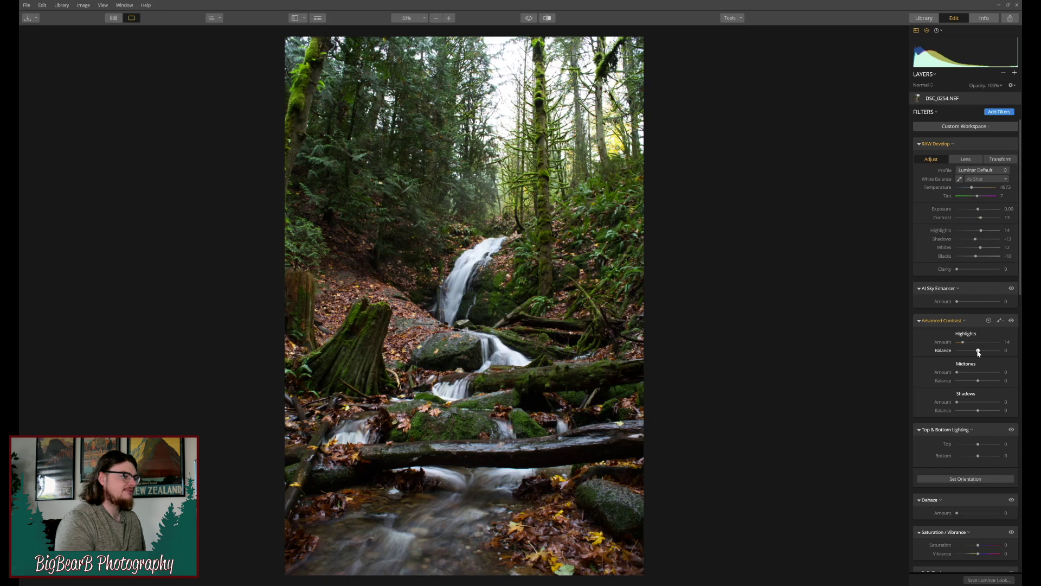
pyautogui.moveTo(977, 352); pyautogui.dragTo(964, 373)
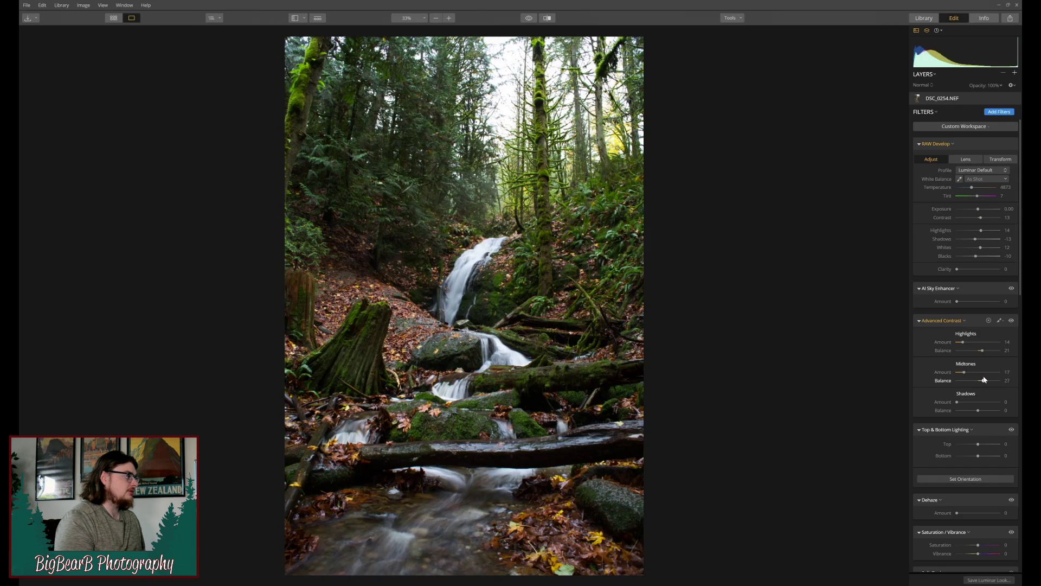
pyautogui.moveTo(987, 378)
pyautogui.mouseDown()
pyautogui.moveTo(972, 378)
pyautogui.moveTo(980, 378)
pyautogui.mouseUp()
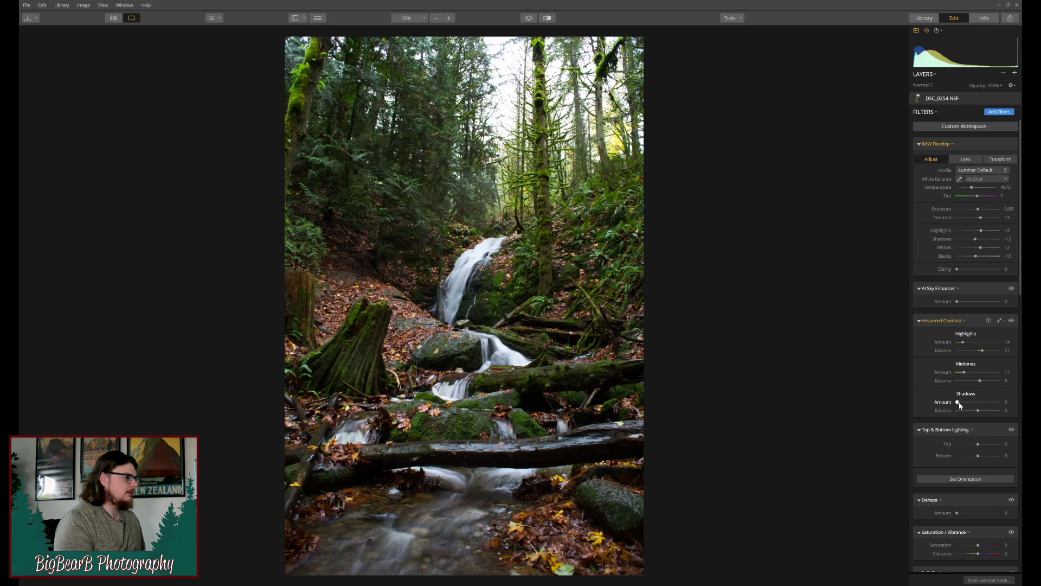
pyautogui.moveTo(957, 403); pyautogui.dragTo(981, 411)
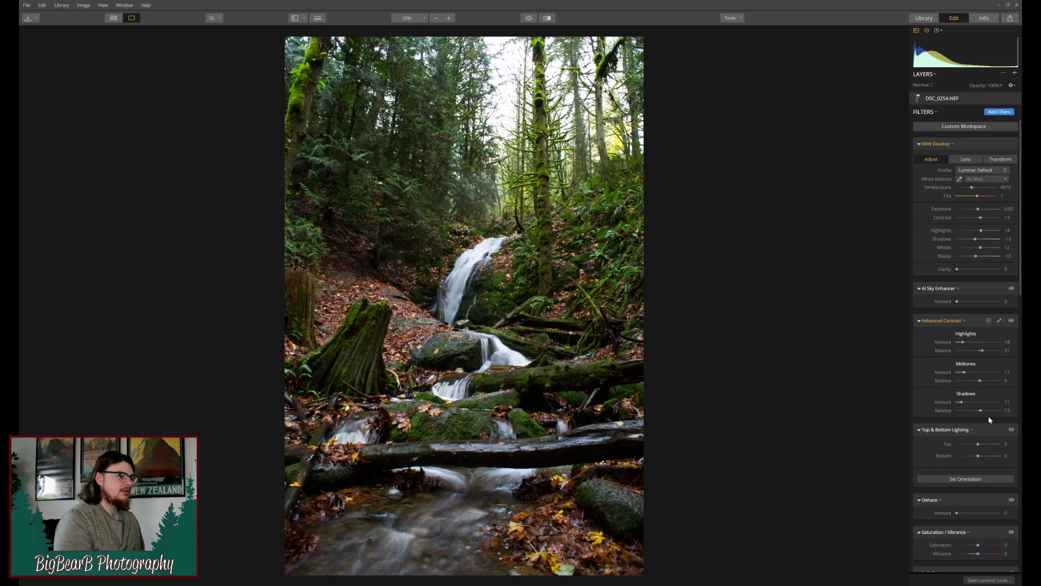
pyautogui.click(1011, 321)
pyautogui.click(1010, 321)
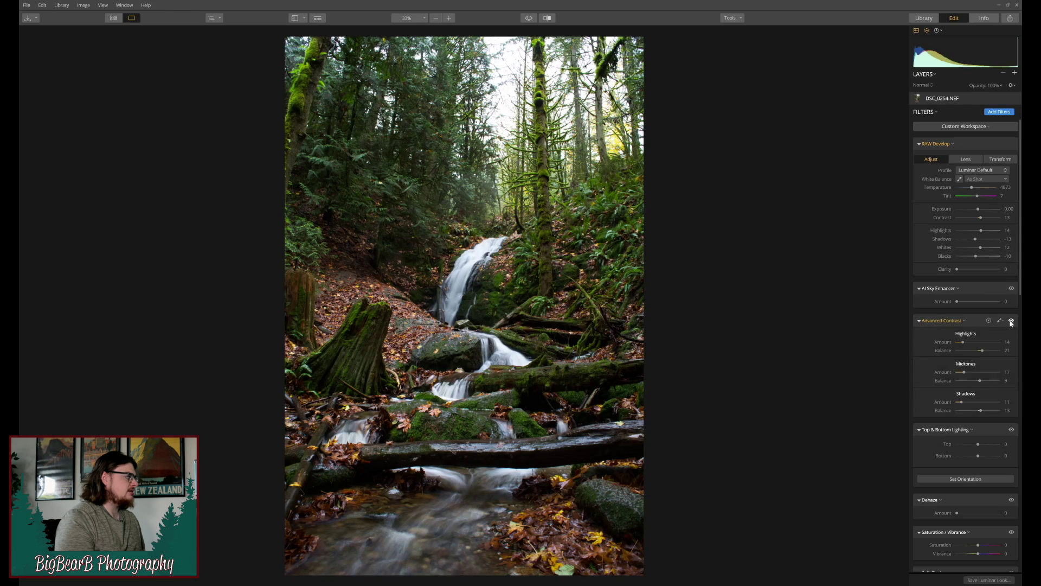
pyautogui.click(1010, 321)
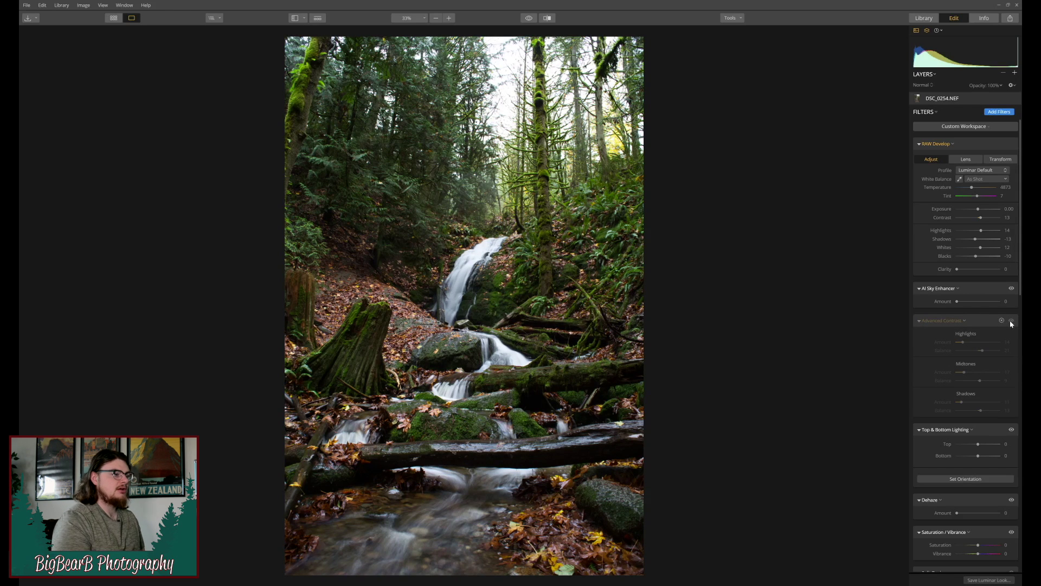
pyautogui.click(1011, 320)
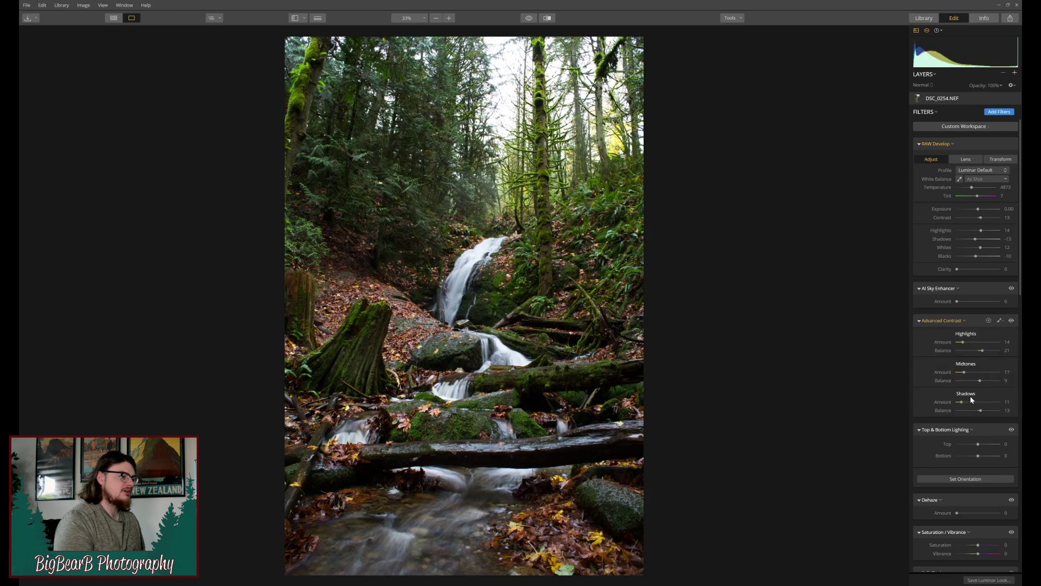
# Darken the upper part of the photo with Top & Bottom Lighting at Top -12 and compare it on and off.
pyautogui.scroll(-3, 970, 396)
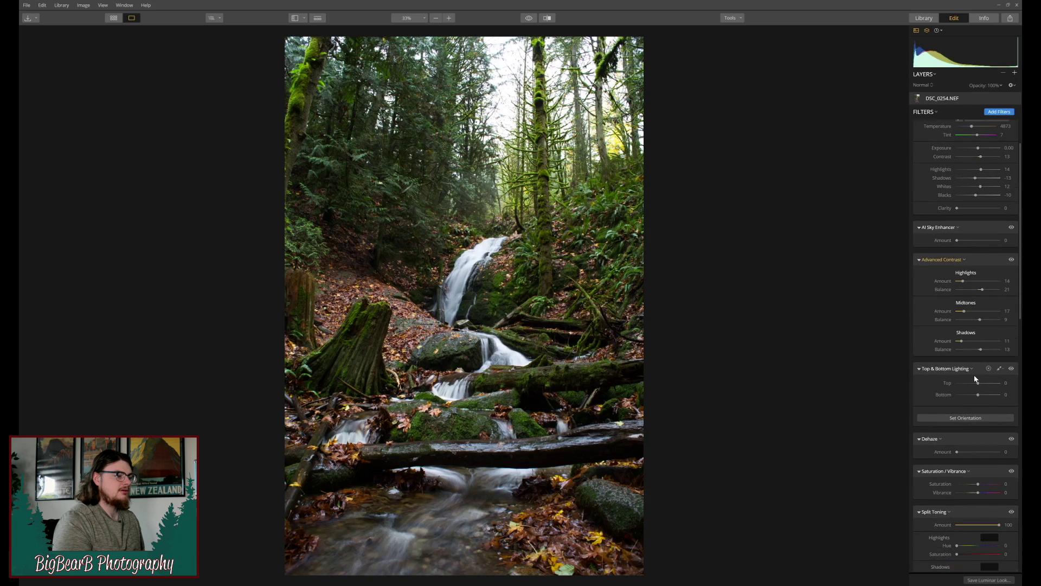
pyautogui.moveTo(977, 384); pyautogui.dragTo(976, 385)
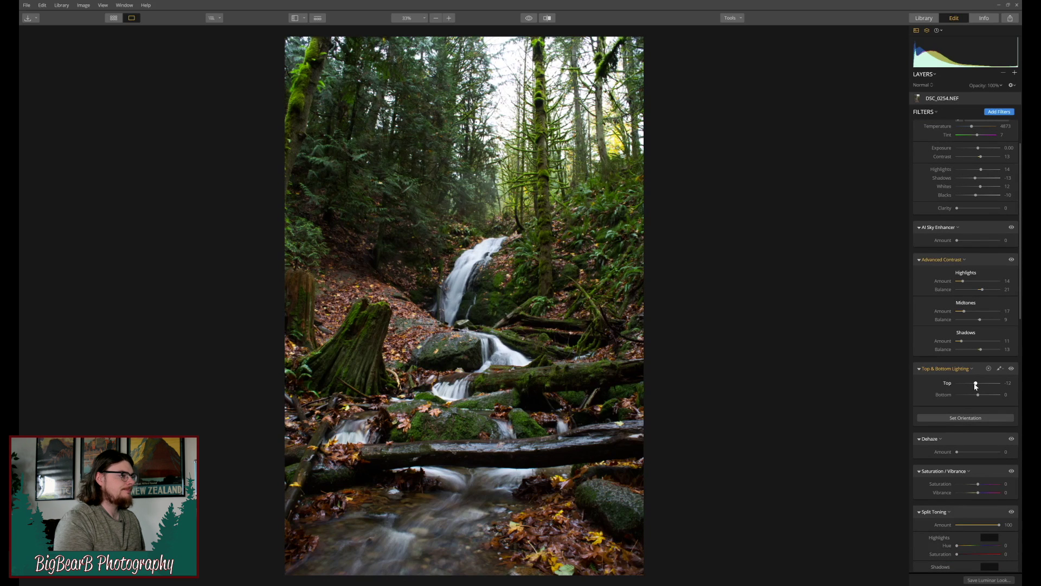
pyautogui.click(1011, 369)
pyautogui.click(1010, 369)
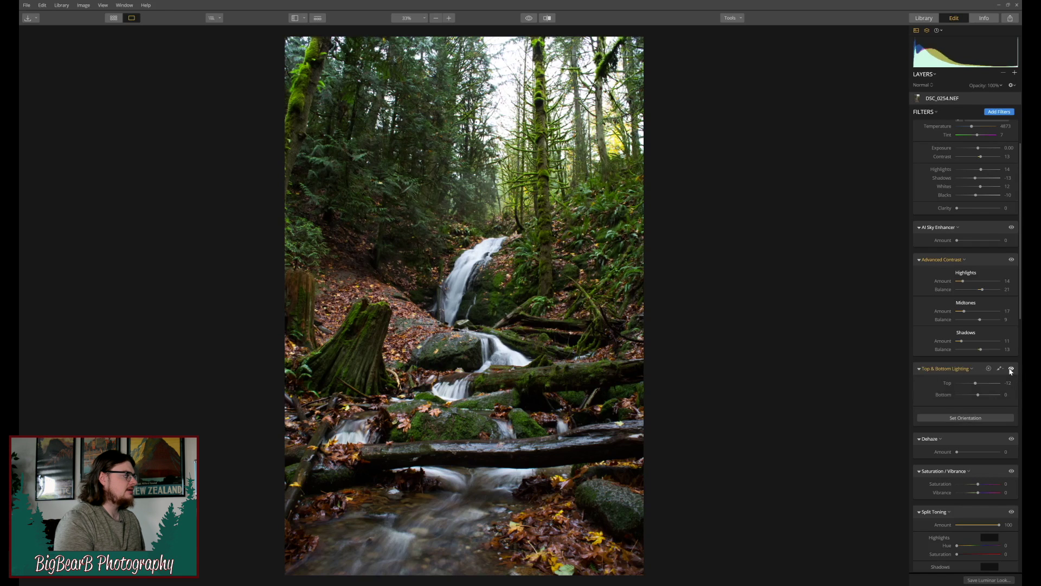
pyautogui.click(1011, 369)
pyautogui.click(1011, 370)
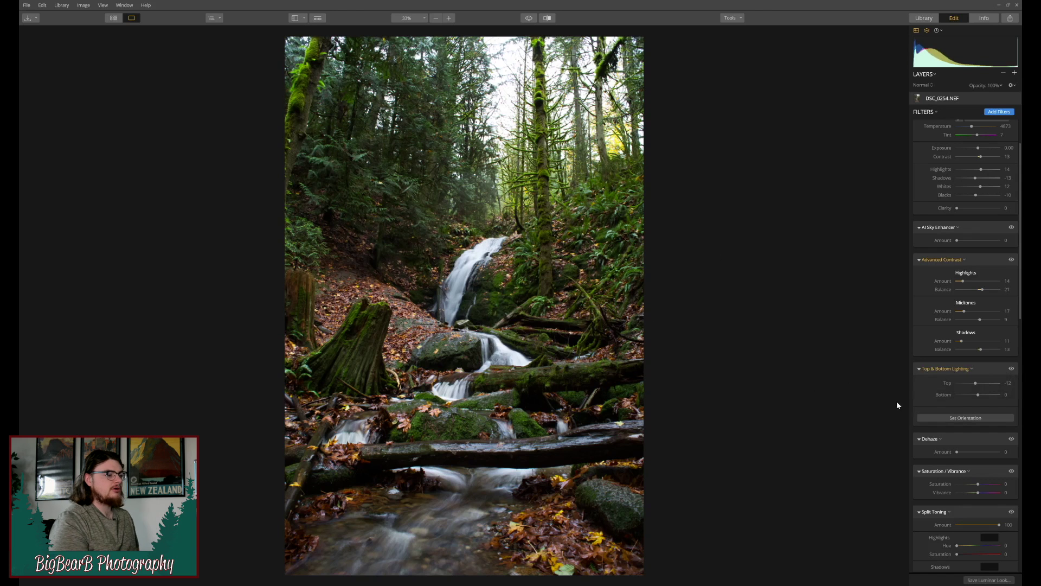
# Apply Split Toning with highlights hue 50, saturation 5, shadows hue 156, saturation 1, and the balance shifted towards highlights, and compare the effect.
pyautogui.scroll(-2, 930, 421)
pyautogui.scroll(-5, 931, 420)
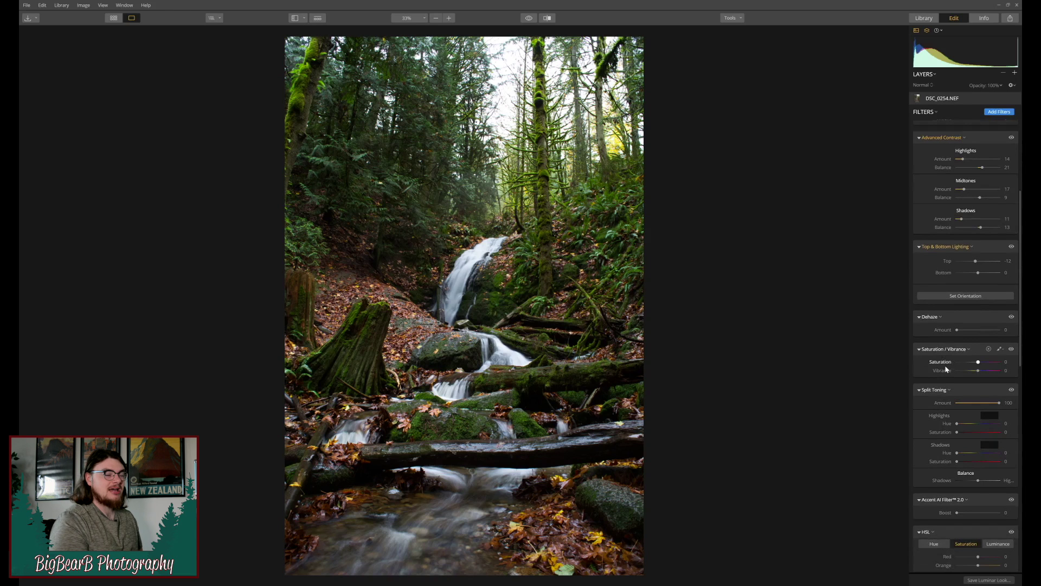
pyautogui.scroll(-2, 946, 369)
pyautogui.scroll(-4, 933, 347)
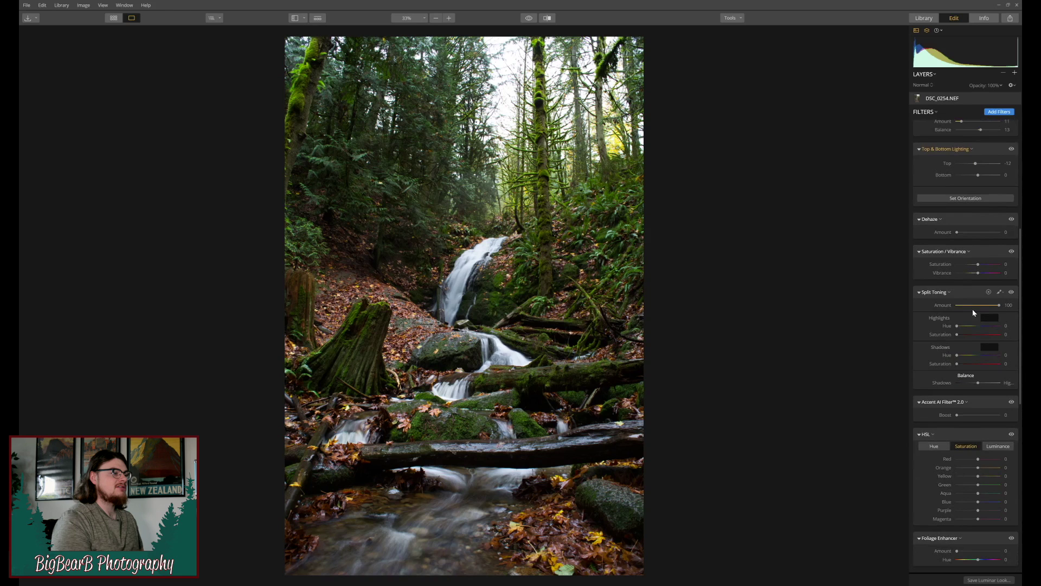
pyautogui.moveTo(961, 326); pyautogui.dragTo(959, 334)
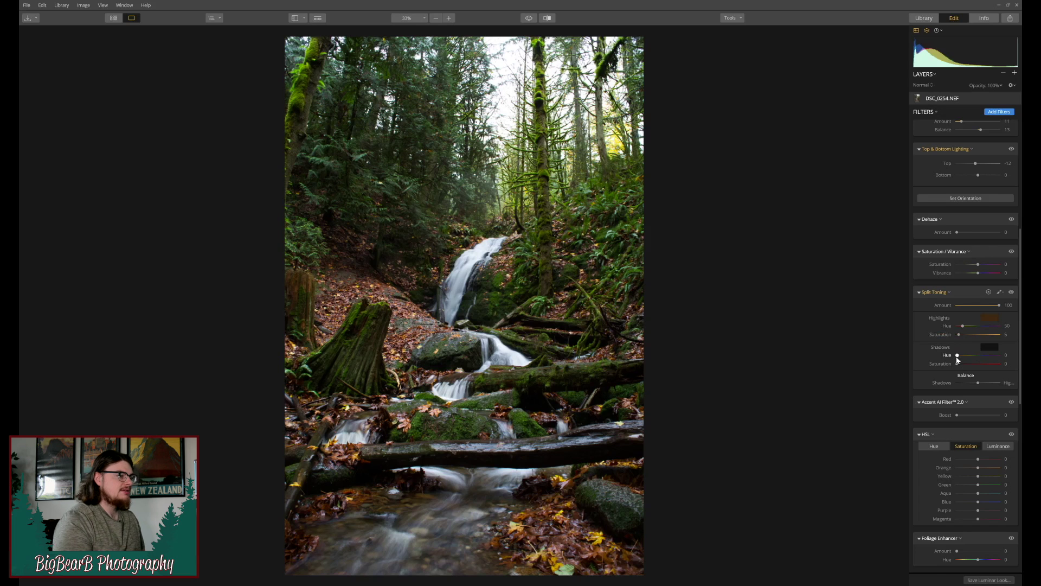
pyautogui.moveTo(958, 356)
pyautogui.mouseDown()
pyautogui.moveTo(976, 356)
pyautogui.moveTo(960, 367)
pyautogui.mouseUp()
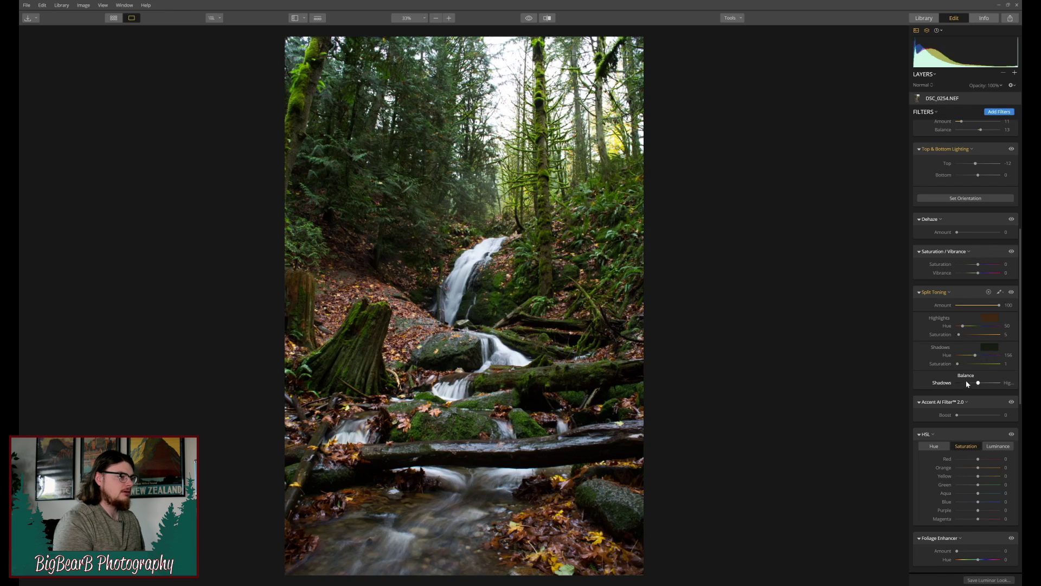
pyautogui.moveTo(978, 383); pyautogui.dragTo(983, 384)
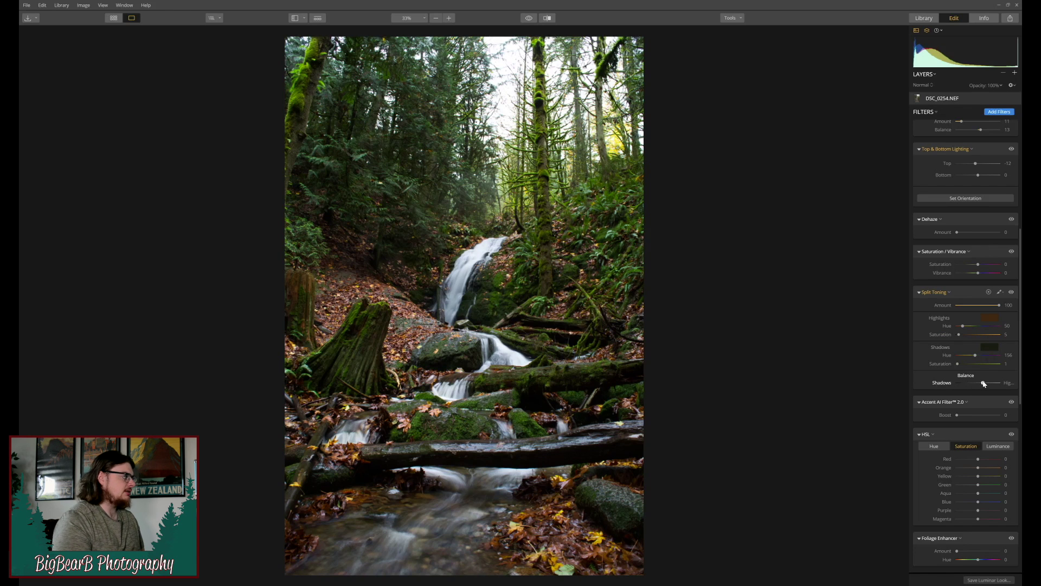
pyautogui.click(1012, 292)
pyautogui.click(1012, 293)
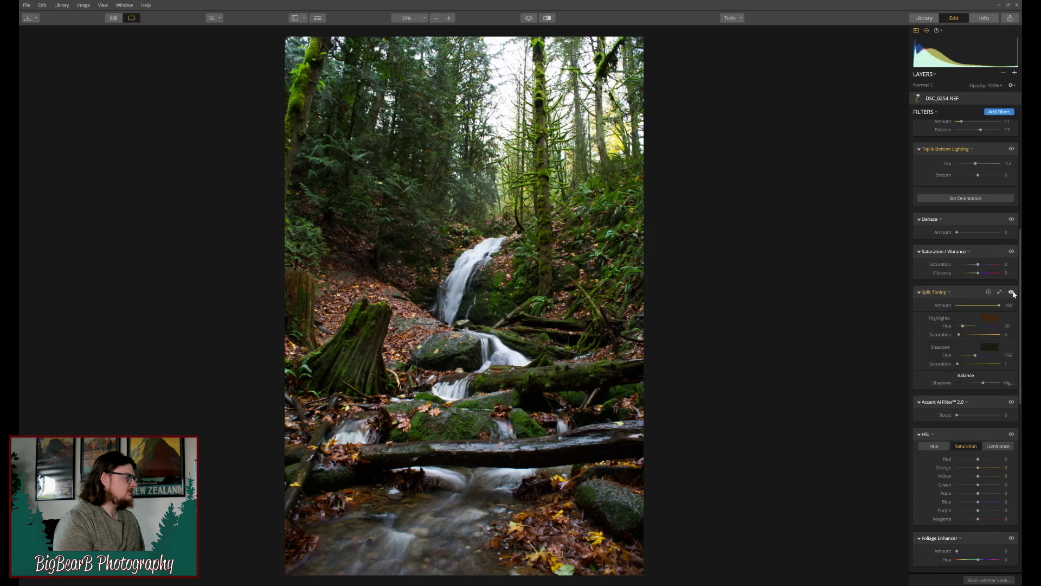
pyautogui.click(1012, 292)
pyautogui.click(1012, 292)
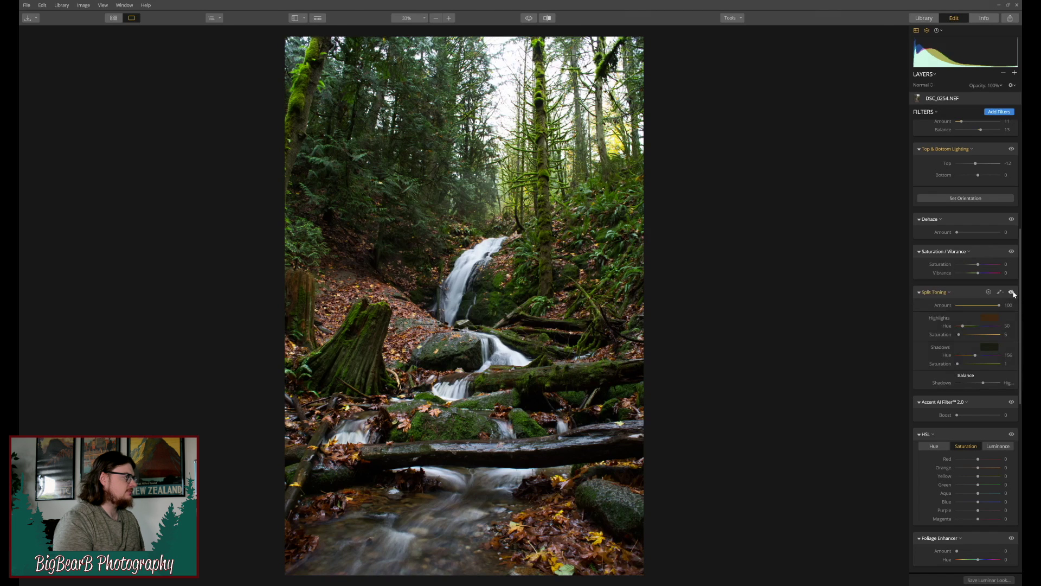
# Raise the HSL saturation of Orange to 17 and Yellow to 6, and compare the filter on and off.
pyautogui.scroll(-2, 952, 400)
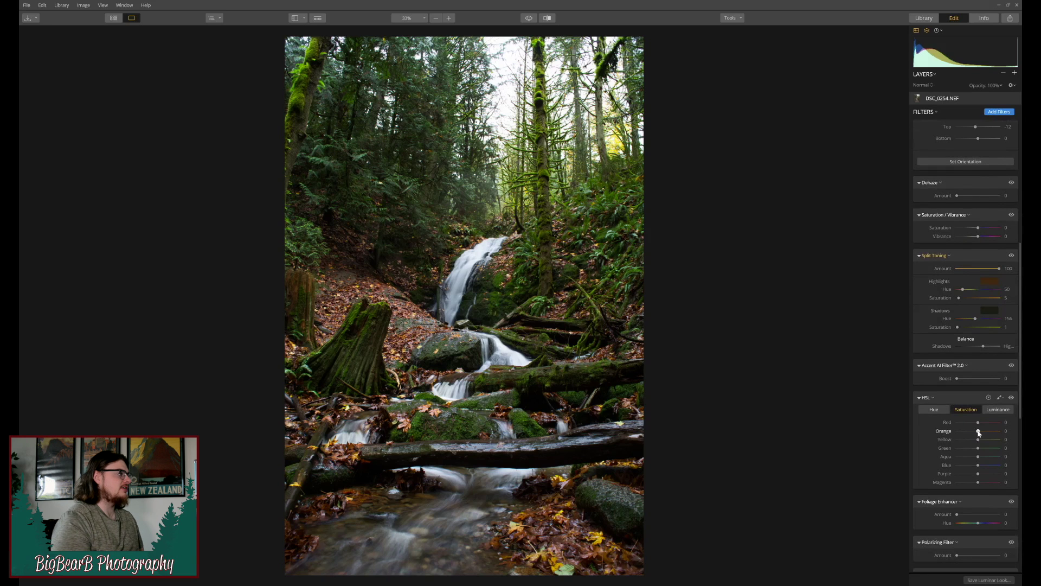
pyautogui.moveTo(979, 432); pyautogui.dragTo(982, 442)
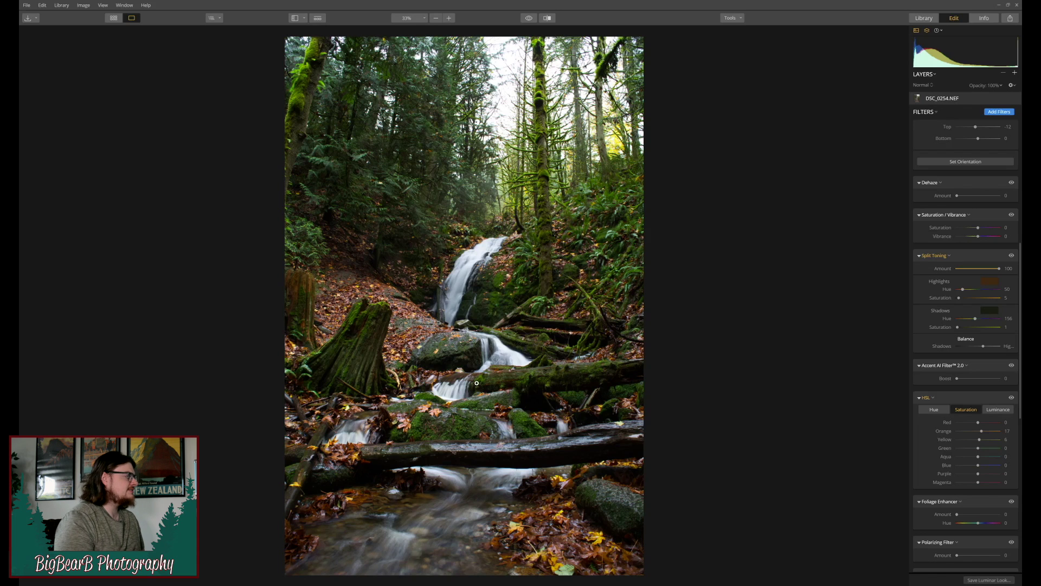
pyautogui.click(1012, 397)
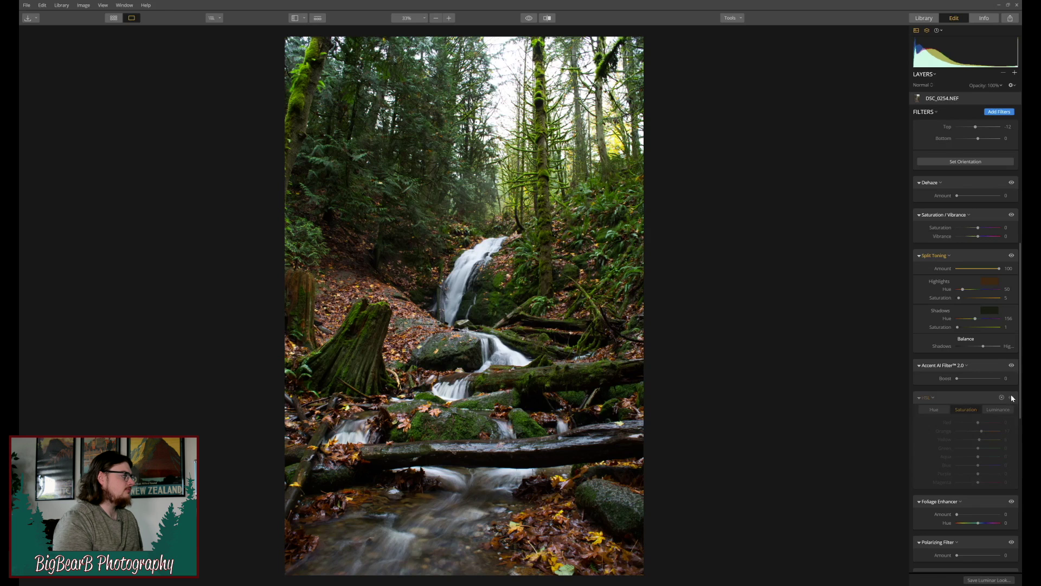
pyautogui.click(1011, 398)
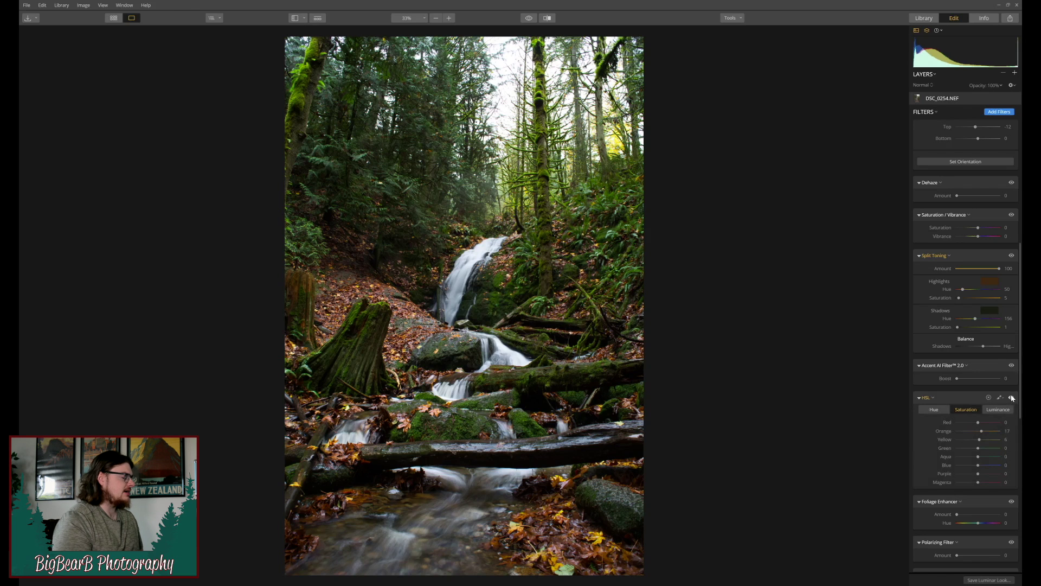
# Add a dark vignette with an amount of -28 and compare the photo with and without it.
pyautogui.scroll(-3, 962, 423)
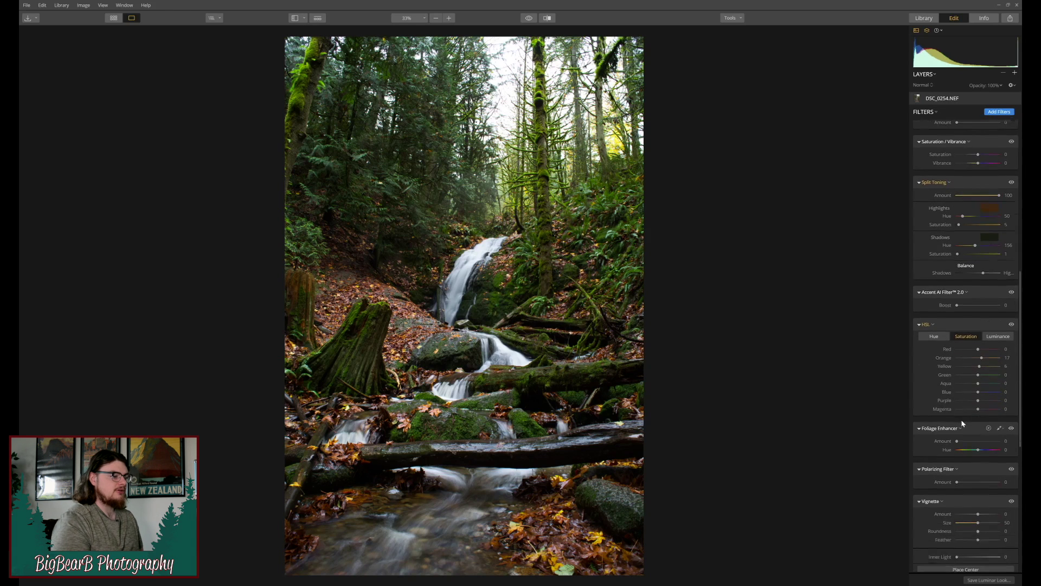
pyautogui.scroll(-2, 960, 419)
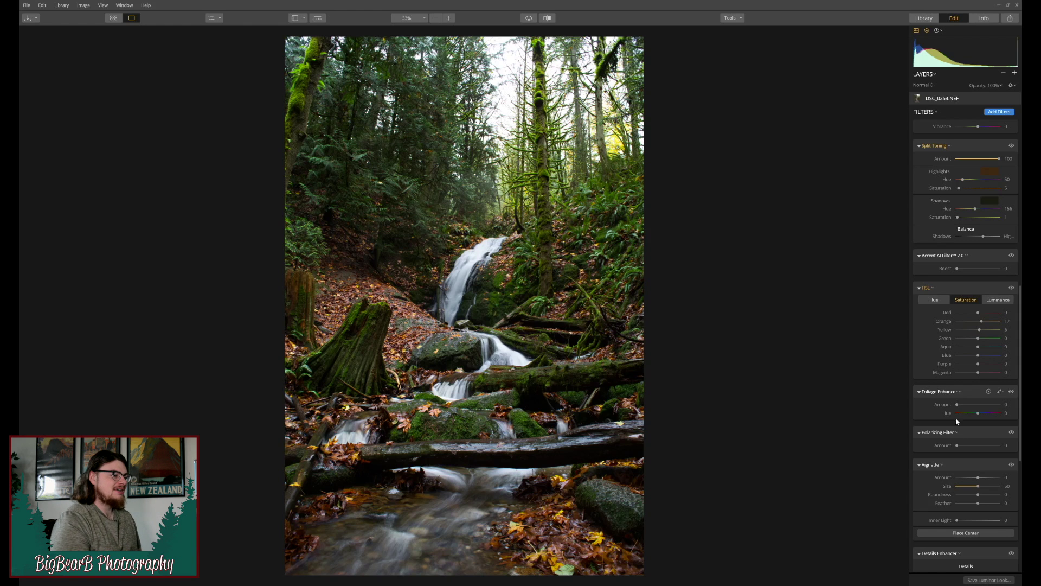
pyautogui.scroll(-2, 947, 416)
pyautogui.scroll(-1, 977, 404)
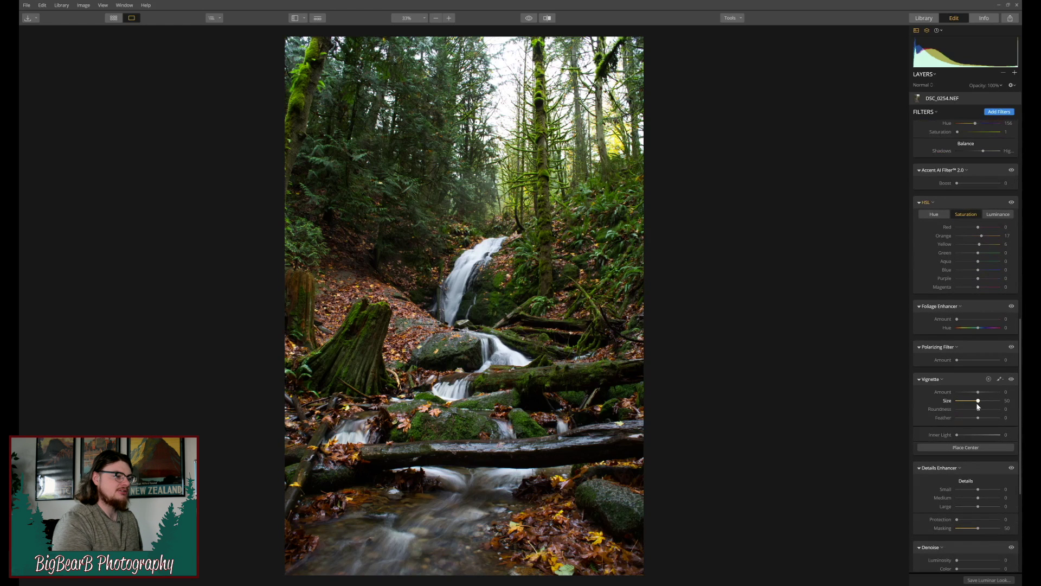
pyautogui.moveTo(979, 395); pyautogui.dragTo(973, 395)
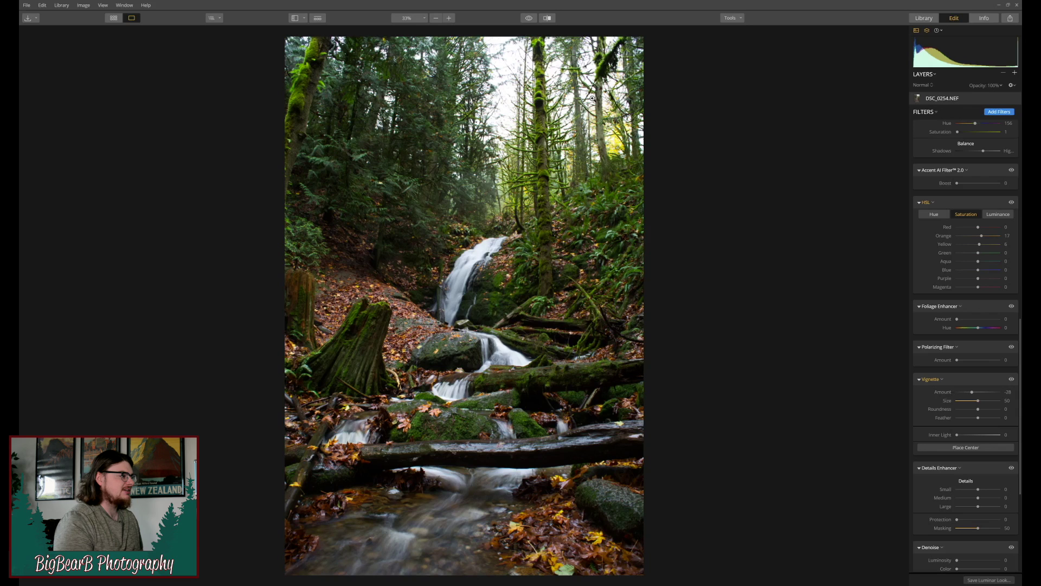
pyautogui.click(1011, 380)
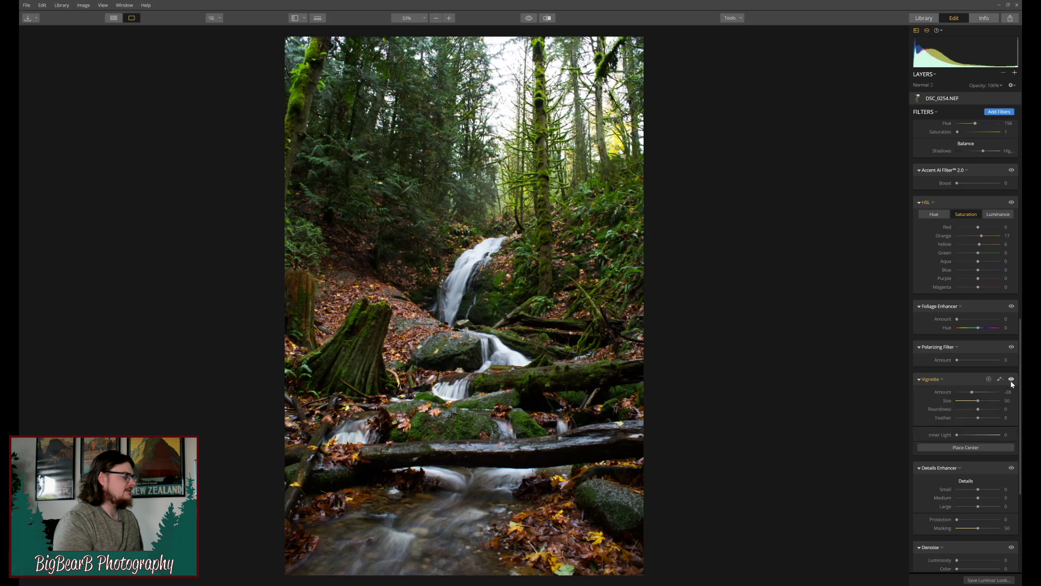
pyautogui.click(1011, 380)
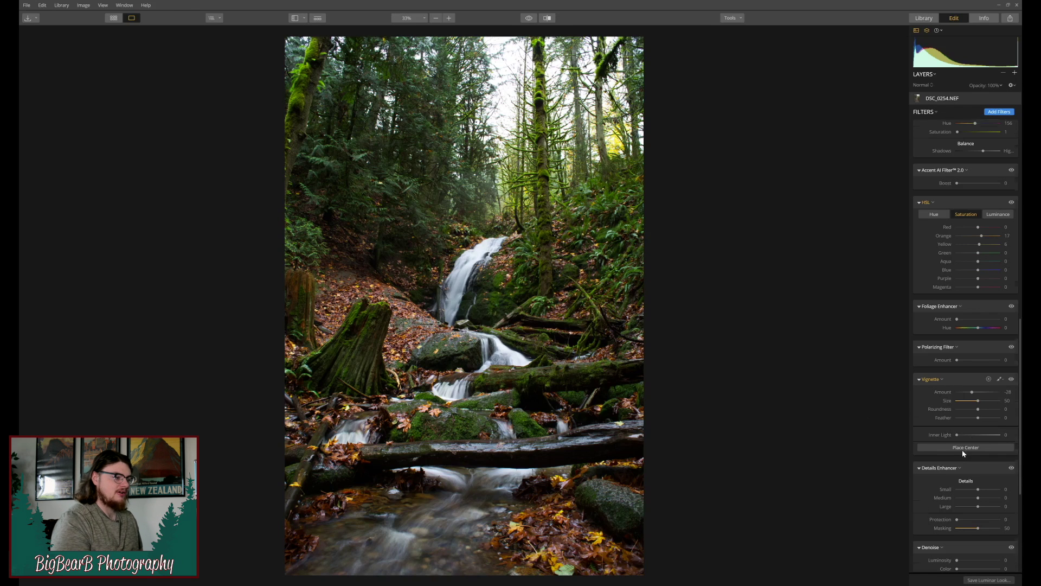
# Sharpen the photo's details by setting the Structure amount to 6 and the Sharpening amount to 8.
pyautogui.scroll(-3, 960, 449)
pyautogui.scroll(-3, 960, 451)
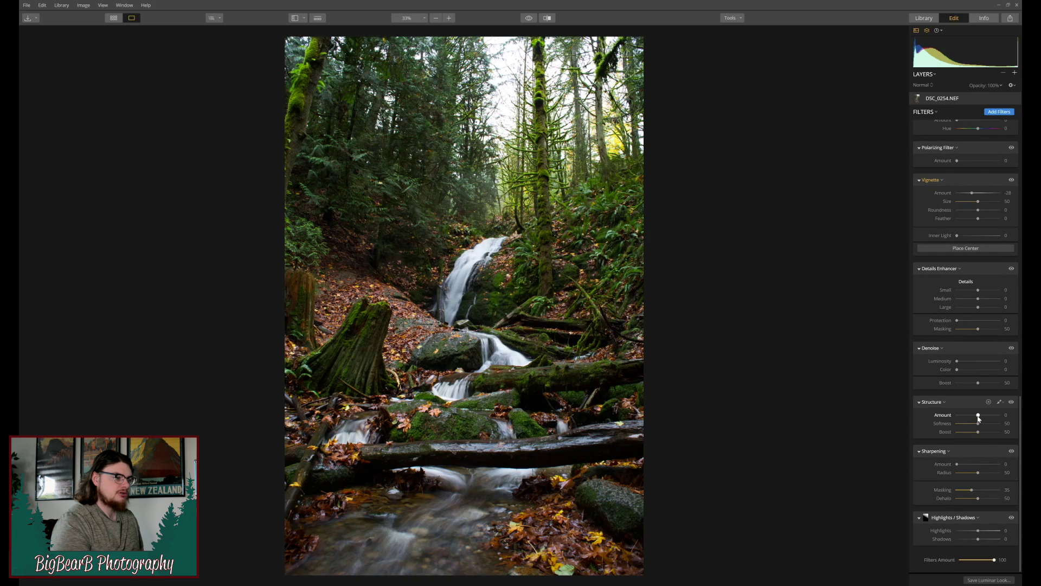
pyautogui.moveTo(977, 415); pyautogui.dragTo(979, 415)
pyautogui.moveTo(956, 463); pyautogui.dragTo(960, 465)
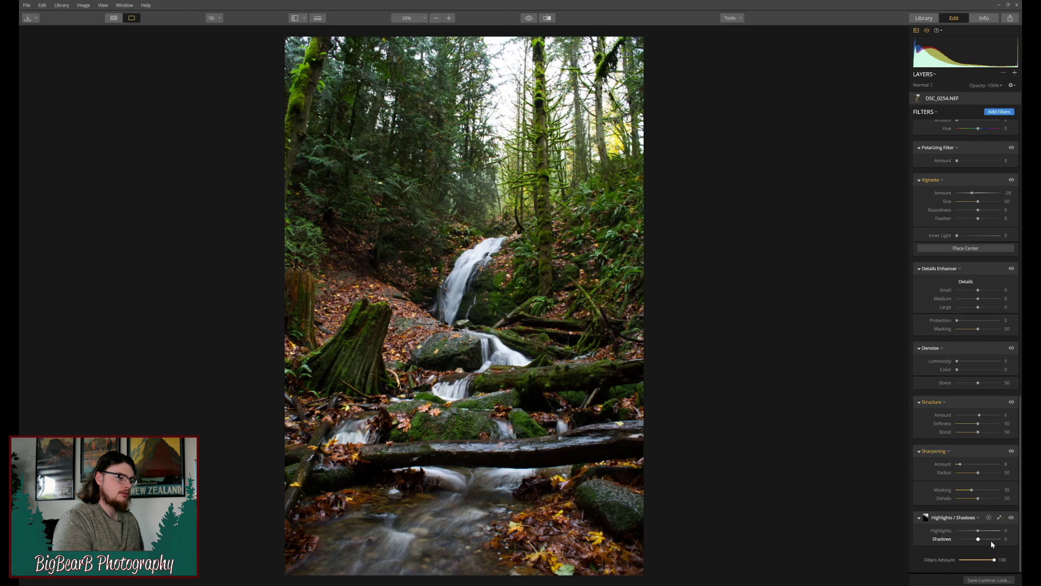
pyautogui.press('g')
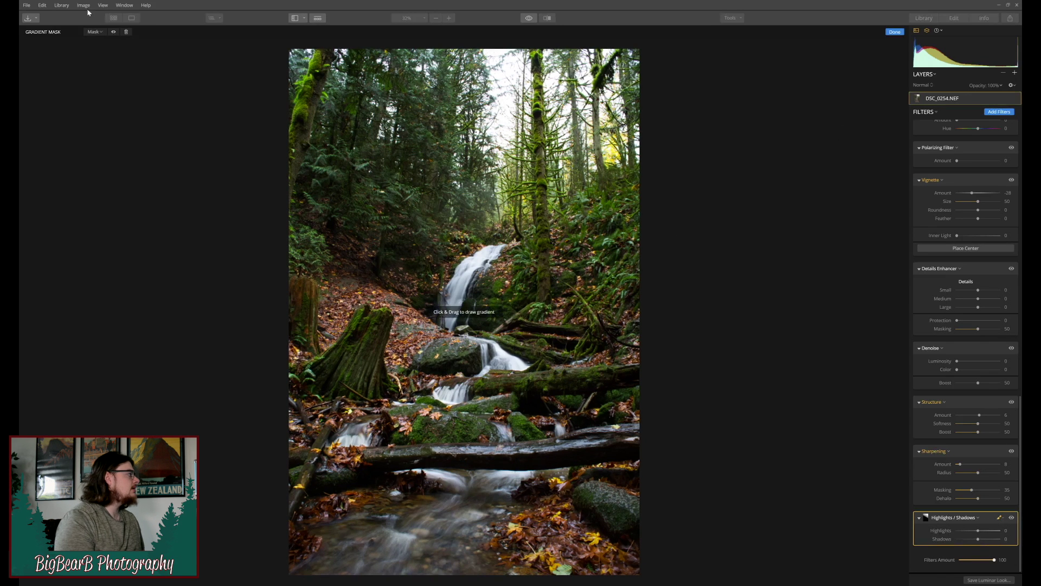
pyautogui.click(113, 31)
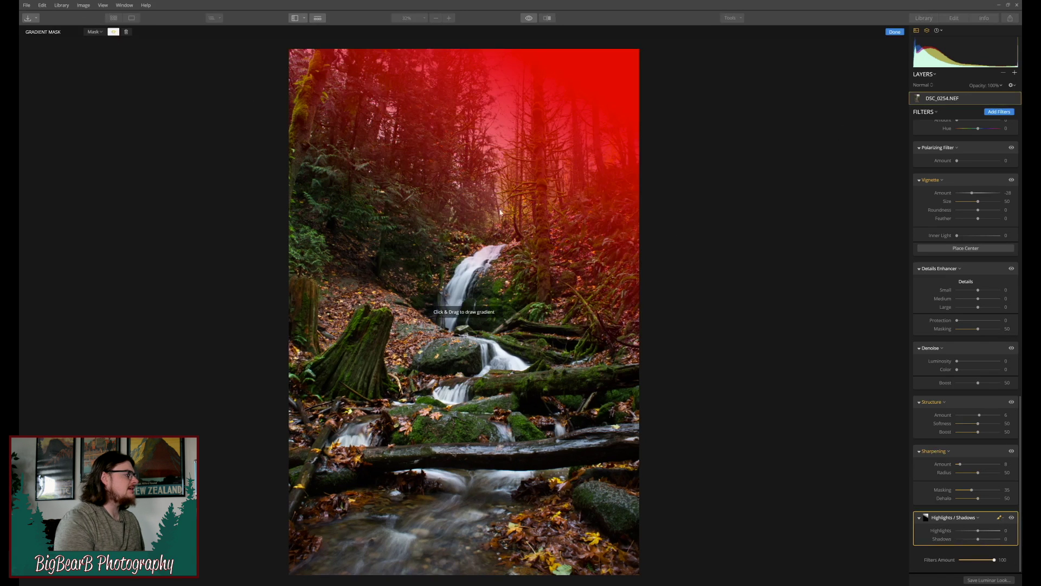
pyautogui.moveTo(537, 136); pyautogui.dragTo(530, 150)
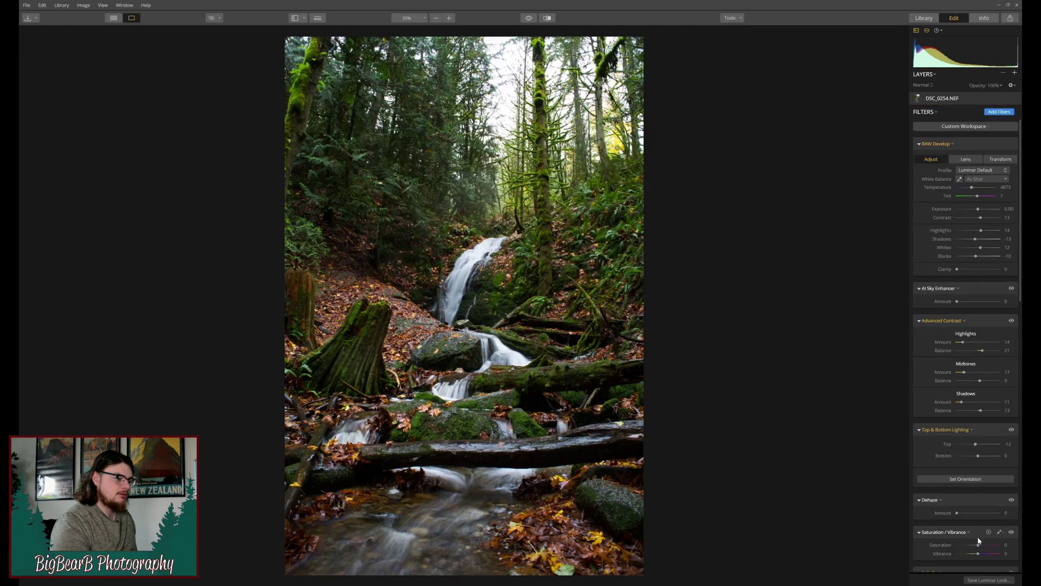
# Add a fresh Highlights / Shadows filter from the filters catalog and close the catalog.
pyautogui.scroll(-3, 964, 515)
pyautogui.scroll(3, 964, 515)
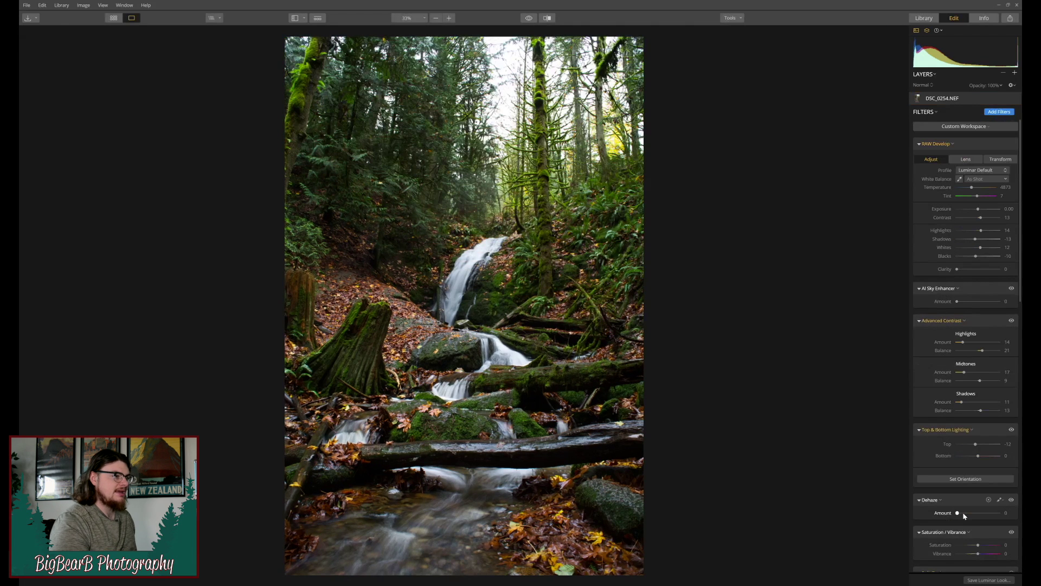
pyautogui.click(995, 116)
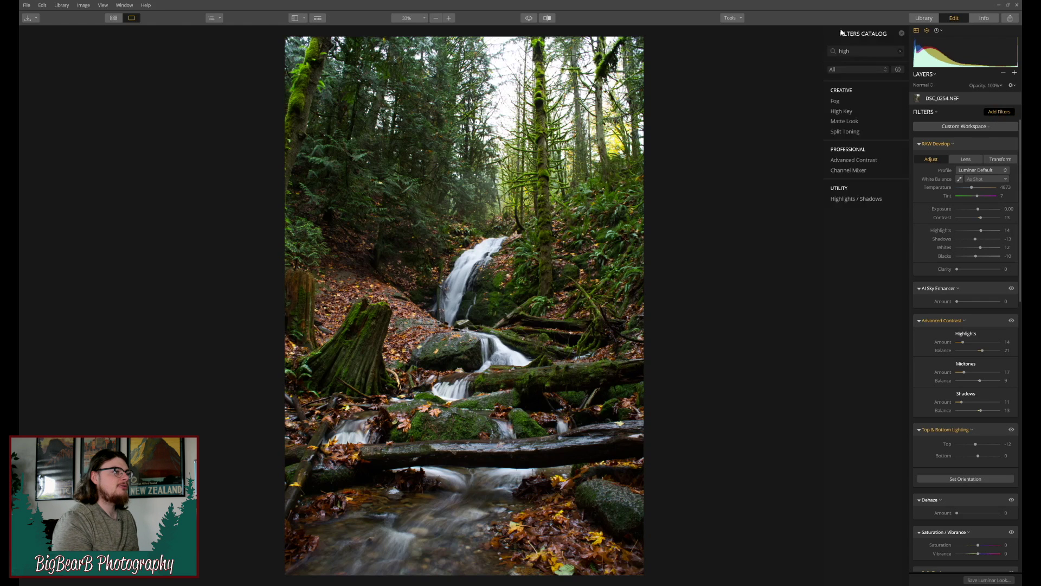
pyautogui.click(858, 201)
pyautogui.click(901, 33)
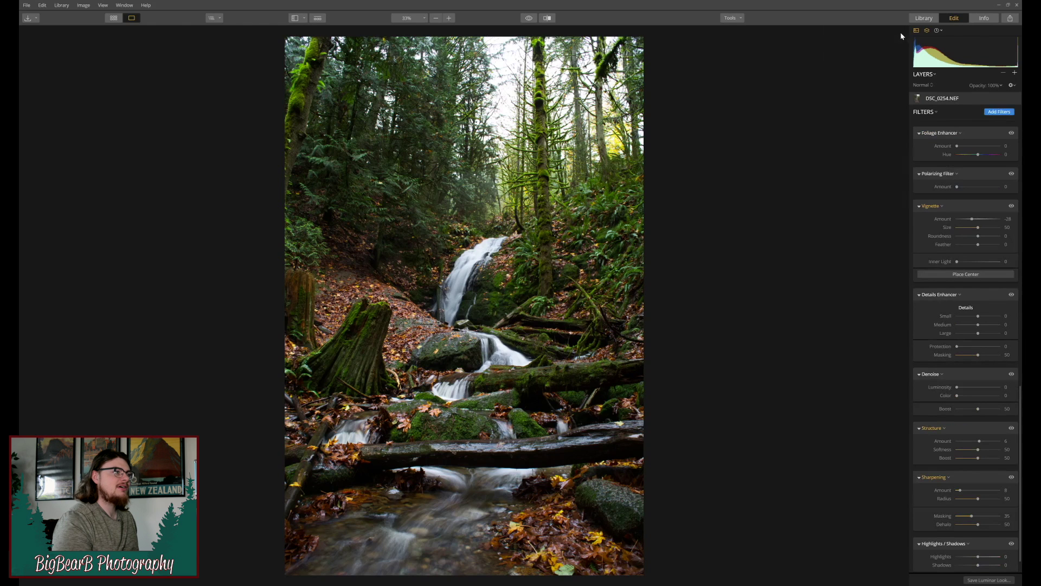
# Draw a diagonal gradient mask for Highlights / Shadows from the photo's upper-right corner down to the waterfall, checking its coverage with the mask overlay.
pyautogui.scroll(-2, 973, 388)
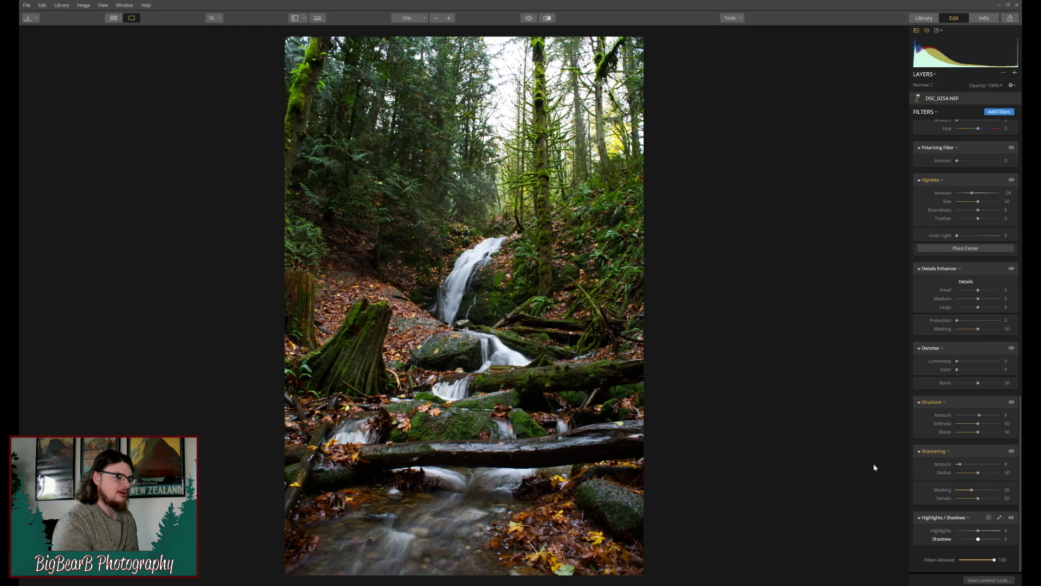
pyautogui.hotkey('shift', 'g')
pyautogui.moveTo(621, 62); pyautogui.dragTo(485, 267)
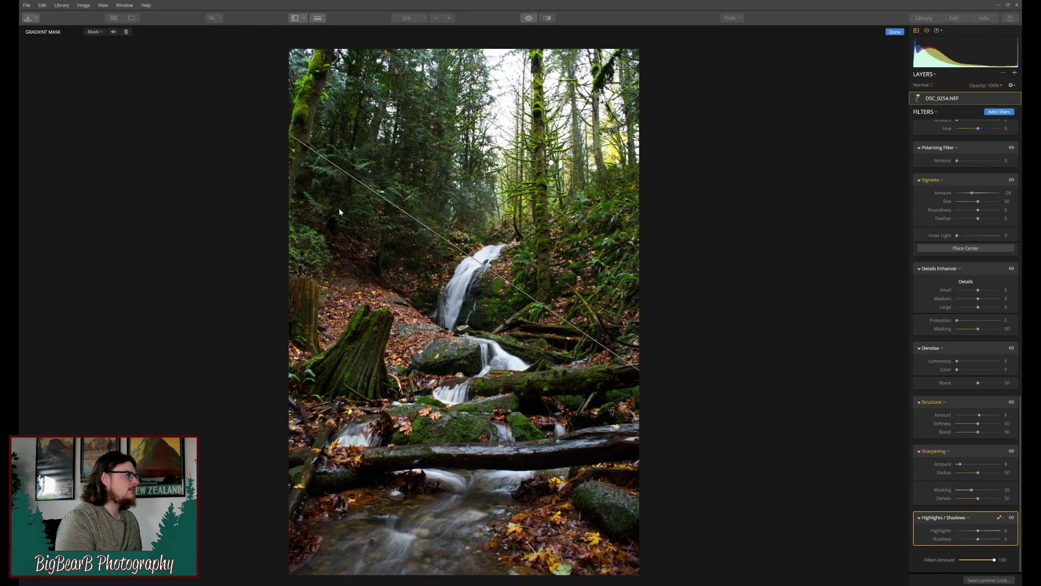
pyautogui.click(114, 31)
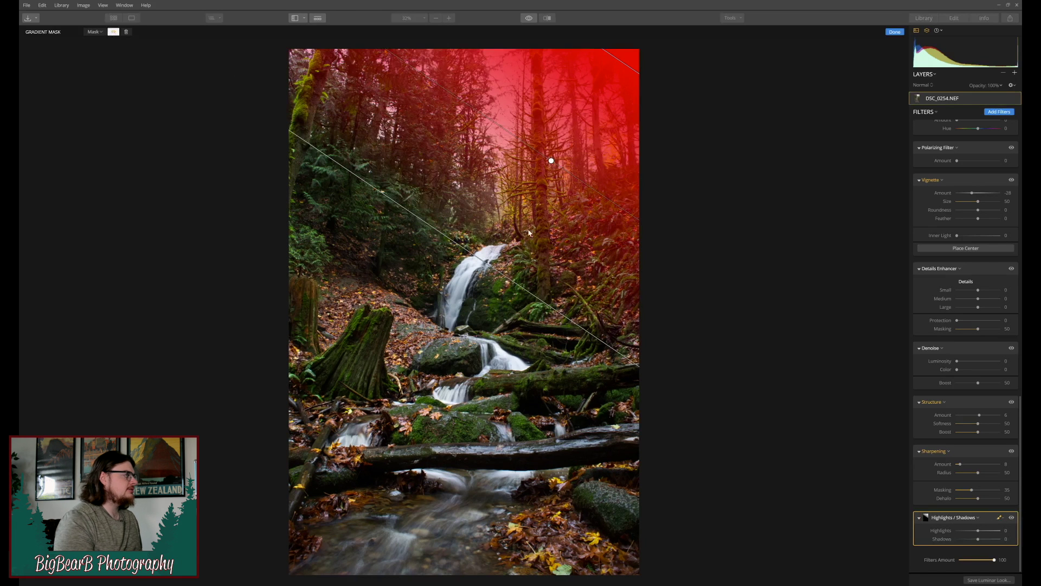
pyautogui.moveTo(551, 160); pyautogui.dragTo(529, 165)
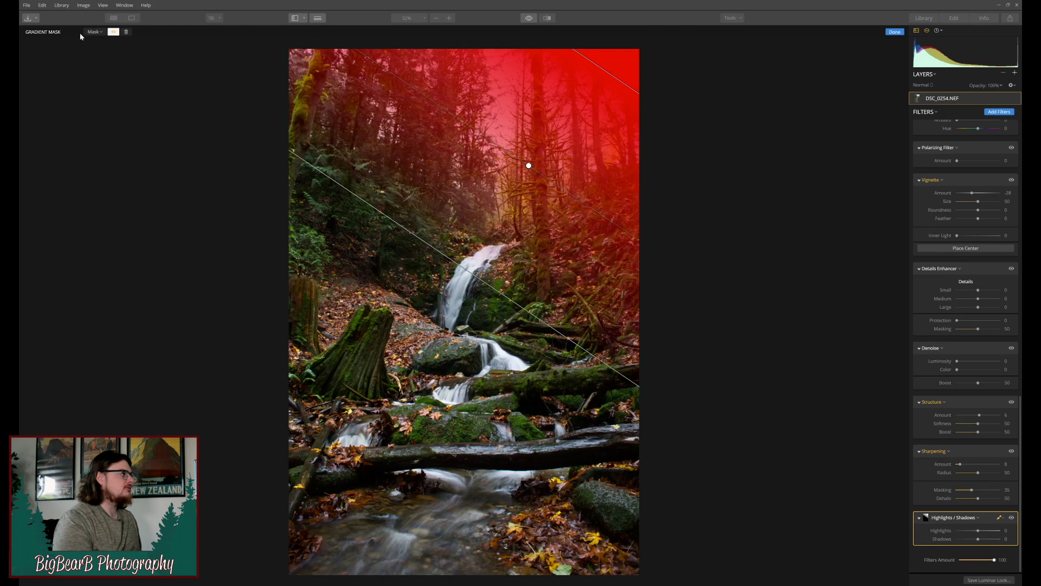
pyautogui.click(111, 33)
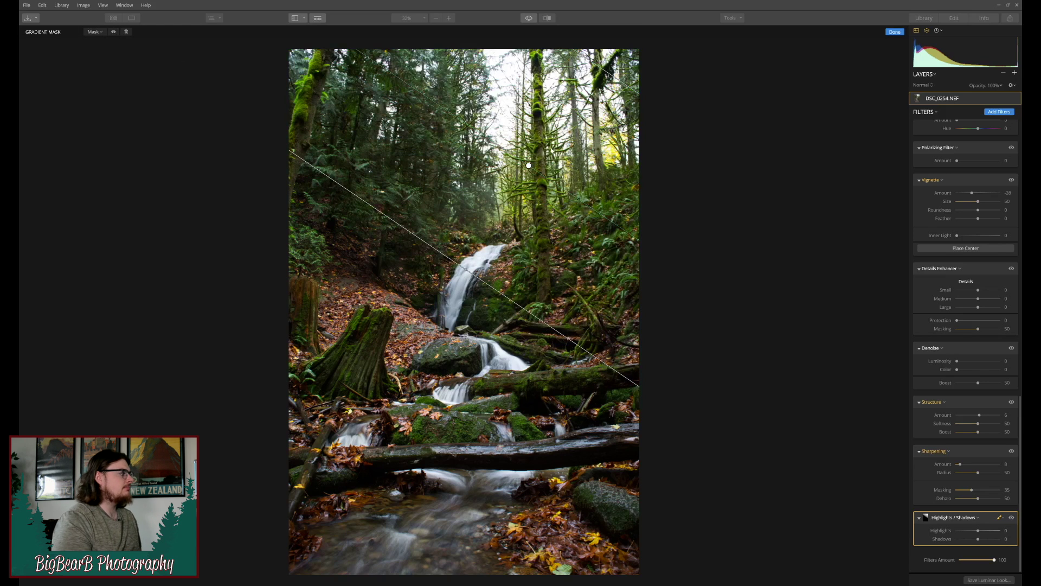
# Set Highlights and Shadows to -100 in the masked area, and compare the result with the filter off and with the unedited photo.
pyautogui.moveTo(978, 530); pyautogui.dragTo(957, 539)
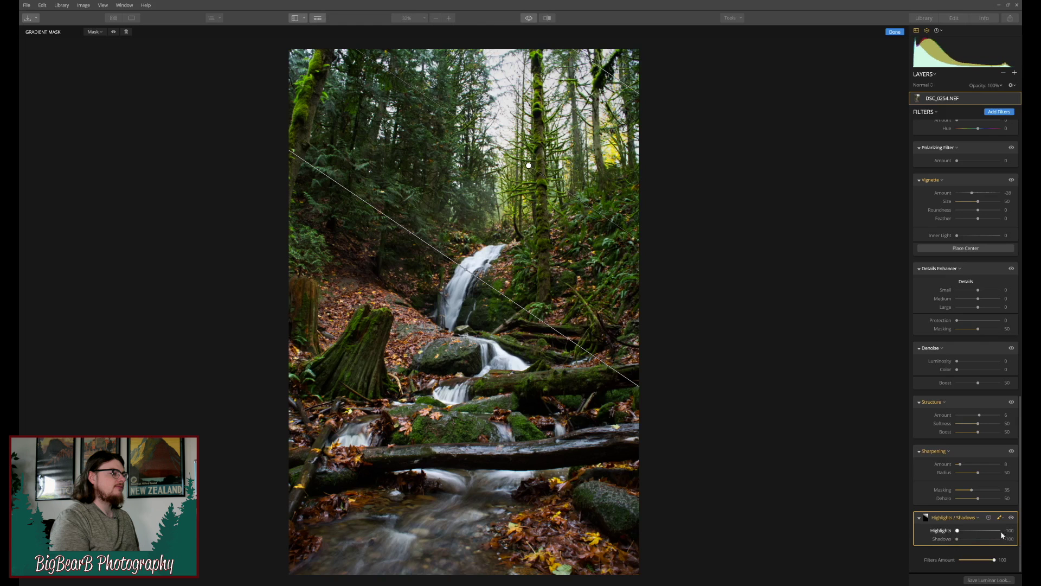
pyautogui.click(895, 32)
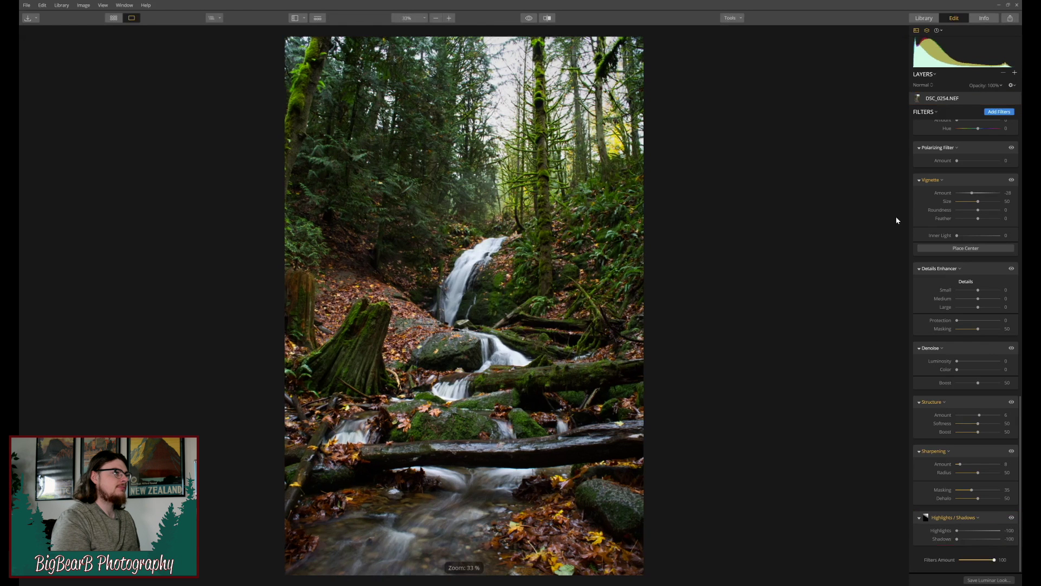
pyautogui.click(1011, 517)
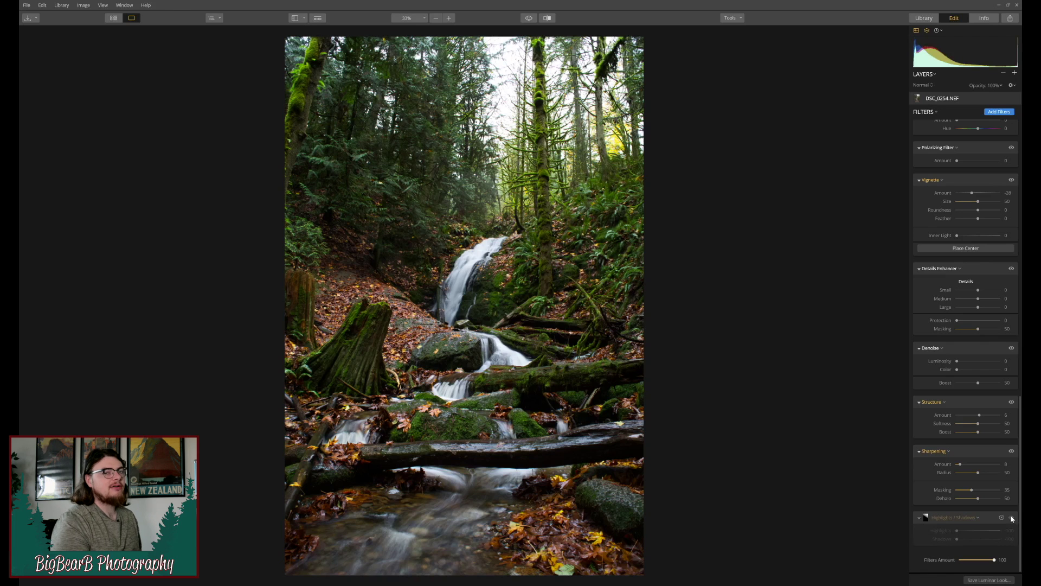
pyautogui.click(1012, 518)
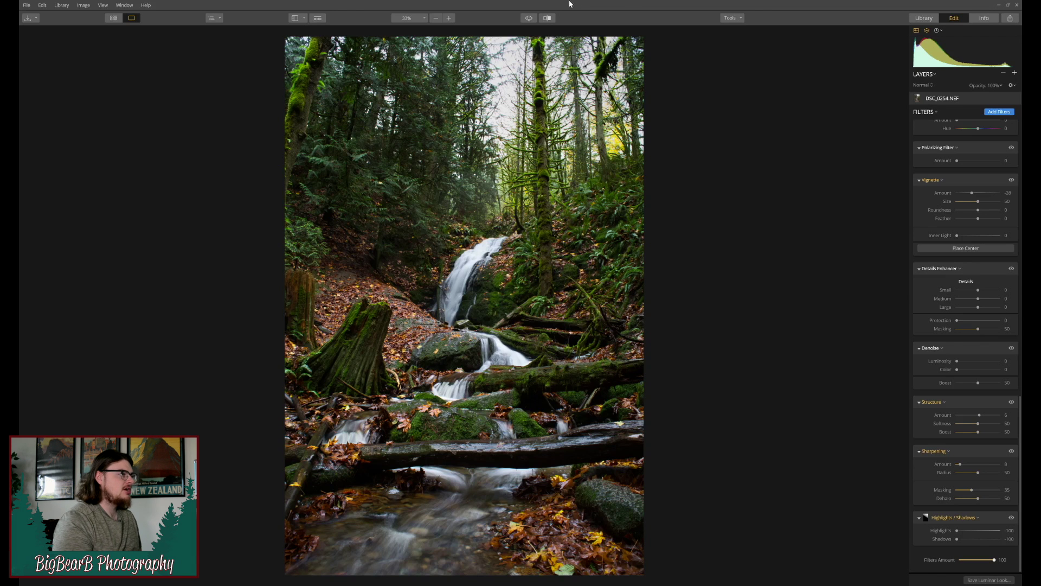
pyautogui.click(530, 19)
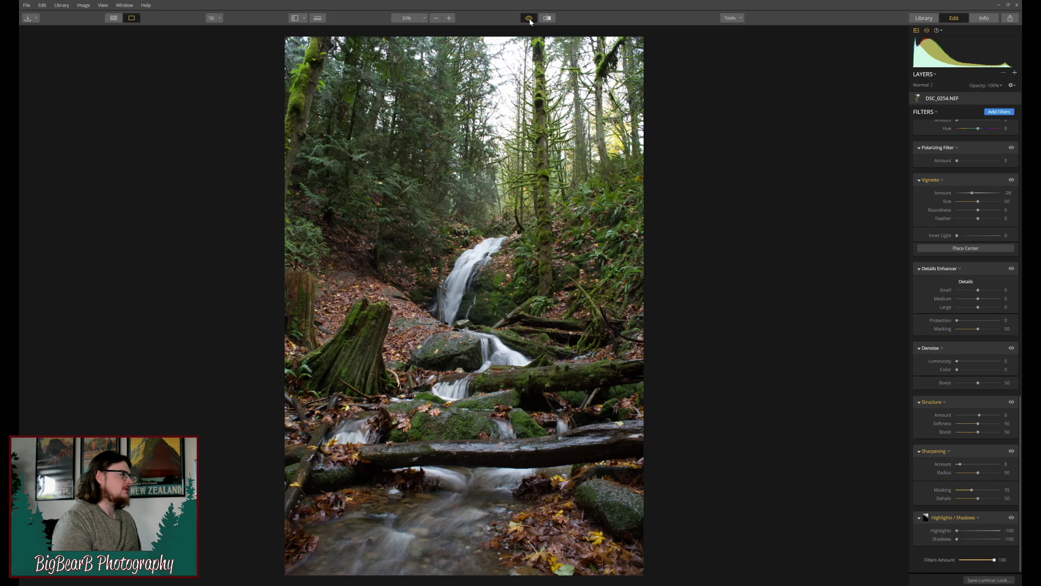
pyautogui.click(529, 19)
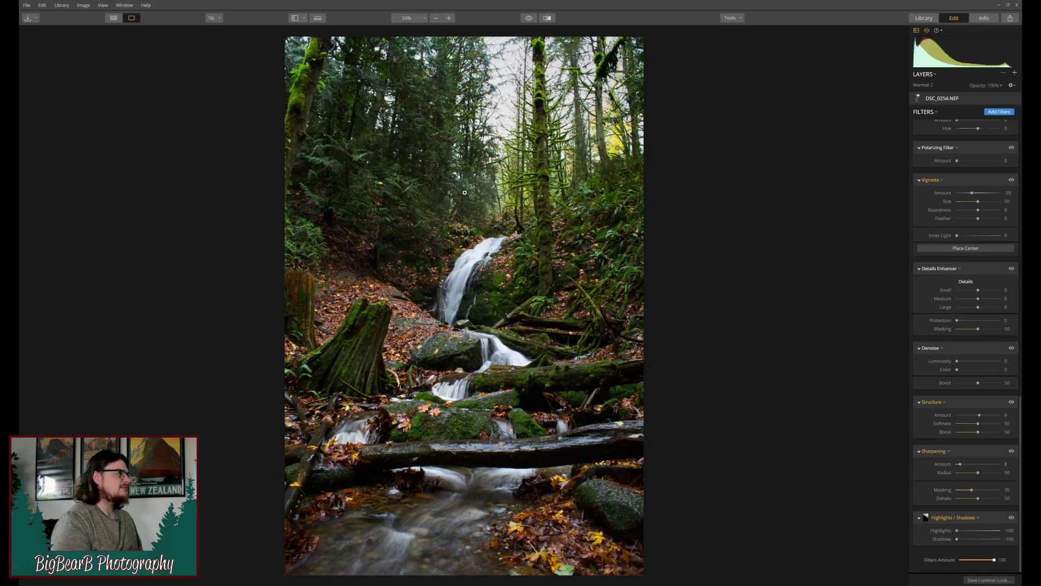
# Select DSC_0257.NEF in the Coal Creek Falls Trail album, view its shooting info, and open it for editing.
pyautogui.click(114, 18)
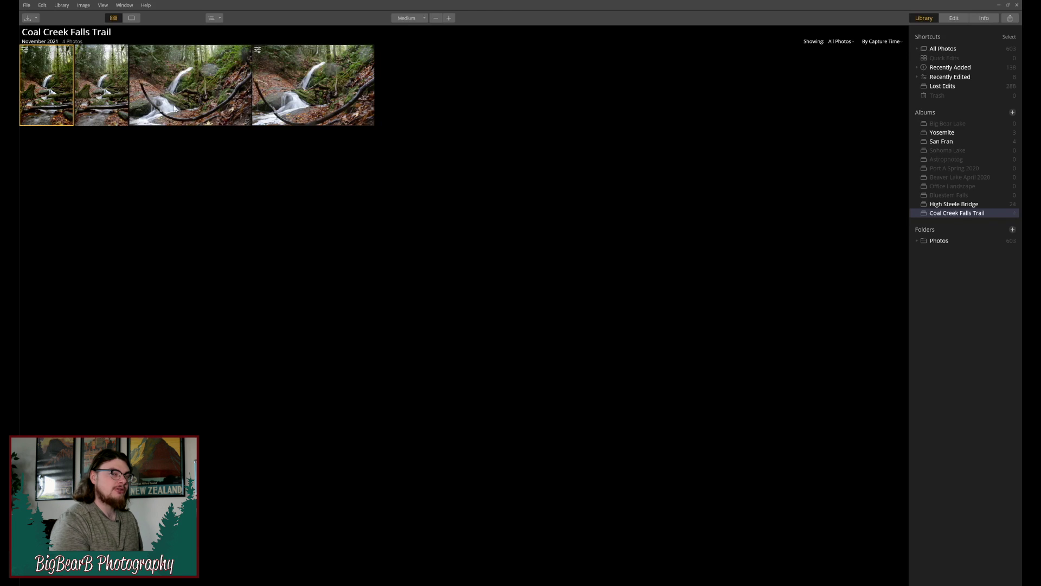
pyautogui.click(293, 84)
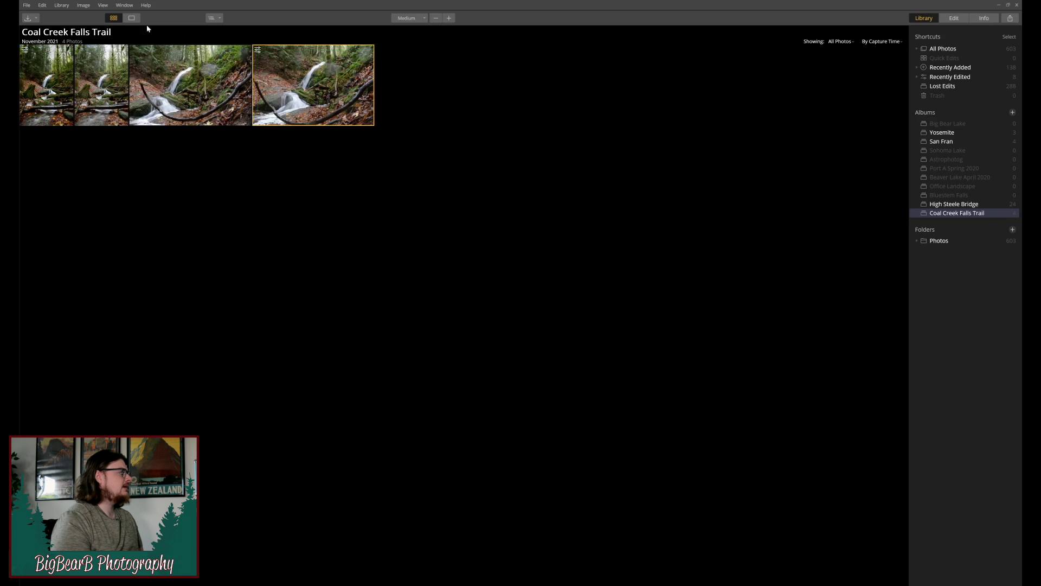
pyautogui.click(983, 18)
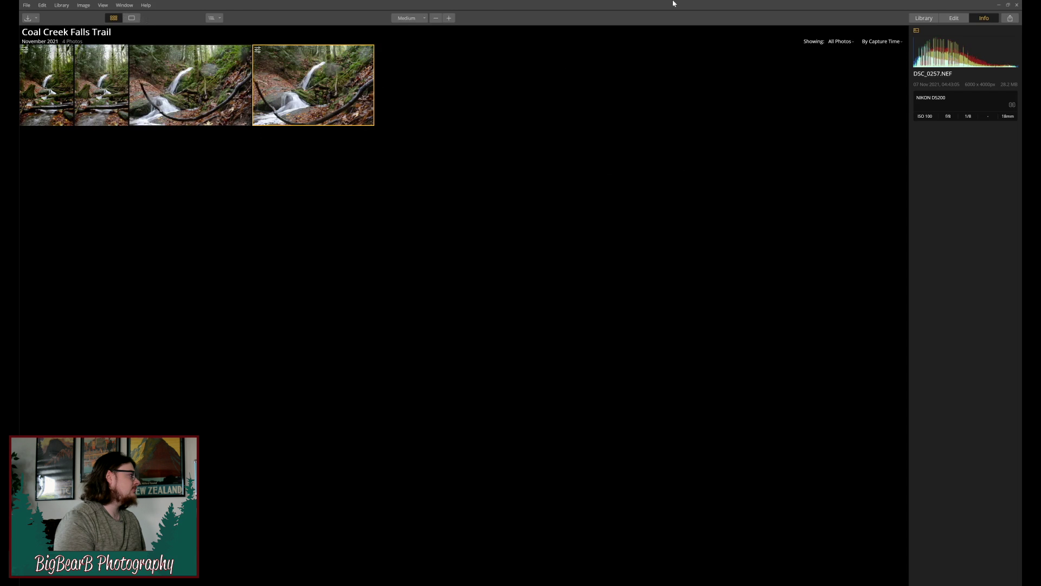
pyautogui.click(953, 20)
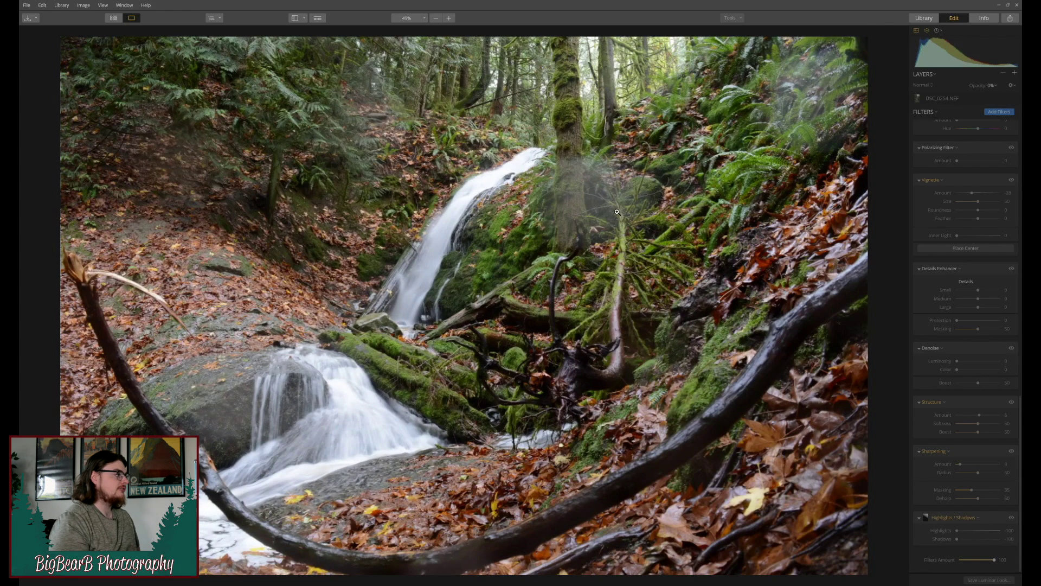
pyautogui.press('Right')
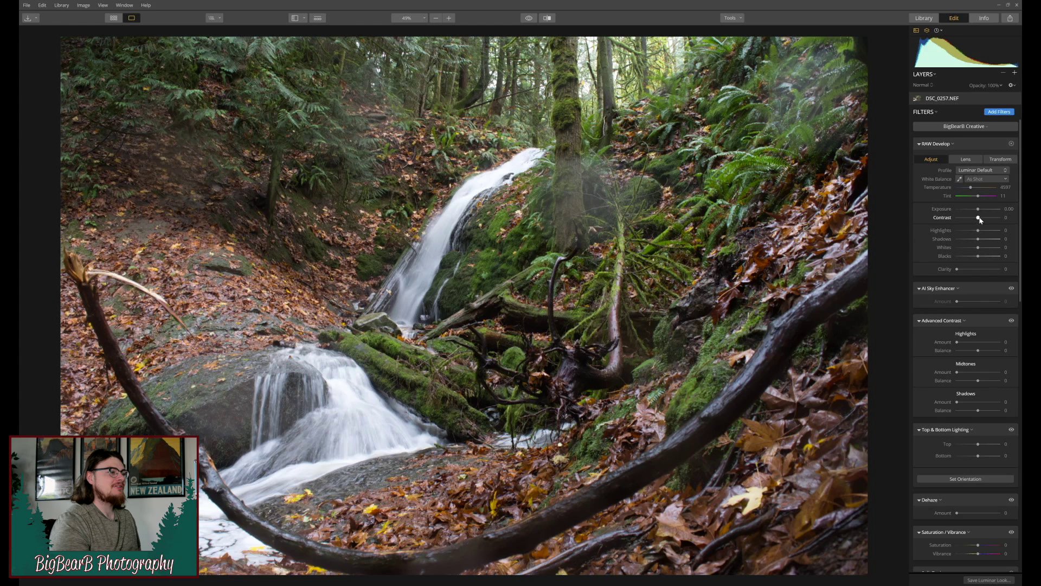
# Set the RAW Develop tones to Contrast 17, Highlights -21, Shadows -12, Whites -41 and Blacks -8.
pyautogui.moveTo(980, 219); pyautogui.dragTo(983, 219)
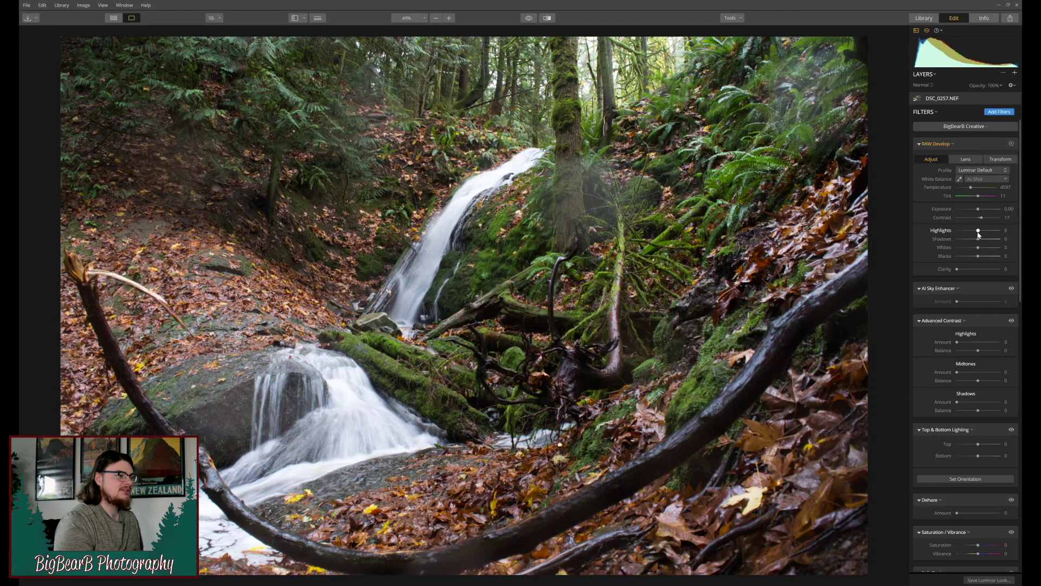
pyautogui.moveTo(979, 231)
pyautogui.mouseDown()
pyautogui.moveTo(966, 232)
pyautogui.moveTo(987, 233)
pyautogui.moveTo(974, 232)
pyautogui.moveTo(971, 248)
pyautogui.mouseUp()
pyautogui.moveTo(976, 258); pyautogui.dragTo(975, 276)
# Set Advanced Contrast to Highlights 35 with balance -17, Midtones 11 with balance -8, and Shadows 14, and compare the filter on and off.
pyautogui.scroll(-2, 968, 266)
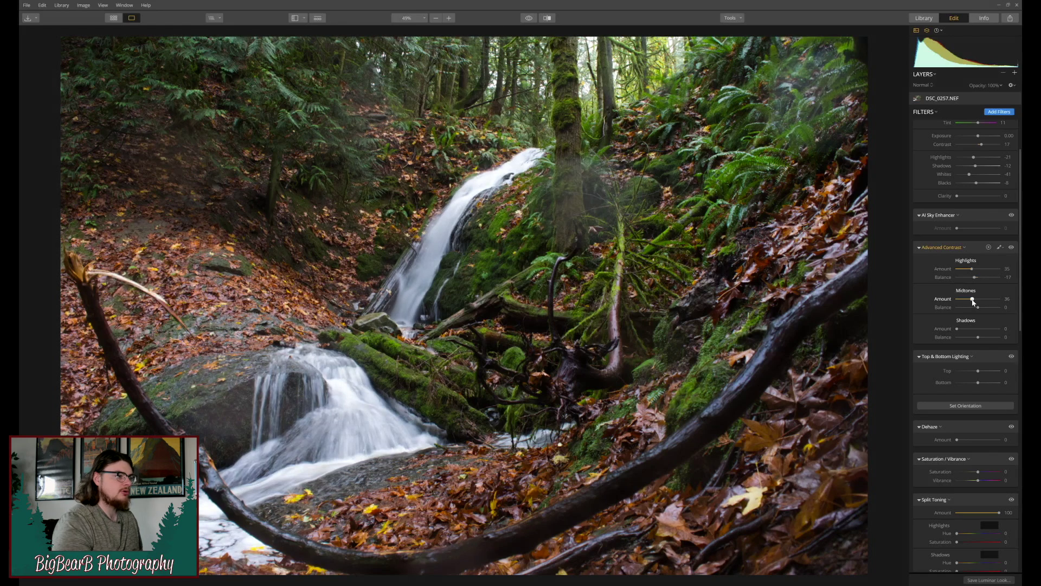
pyautogui.moveTo(977, 306)
pyautogui.mouseDown()
pyautogui.moveTo(968, 308)
pyautogui.moveTo(978, 308)
pyautogui.mouseUp()
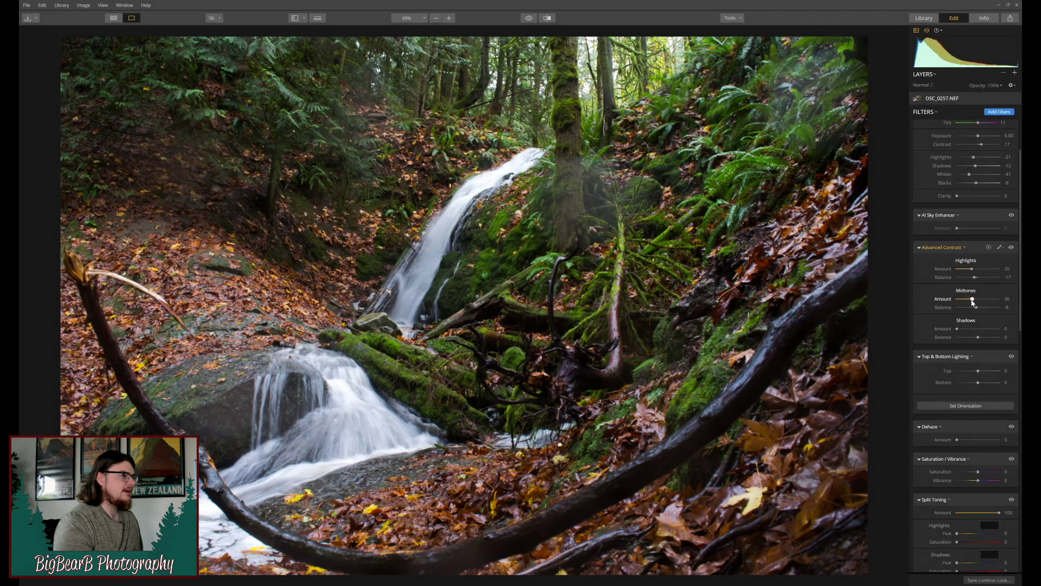
pyautogui.moveTo(966, 299); pyautogui.dragTo(962, 301)
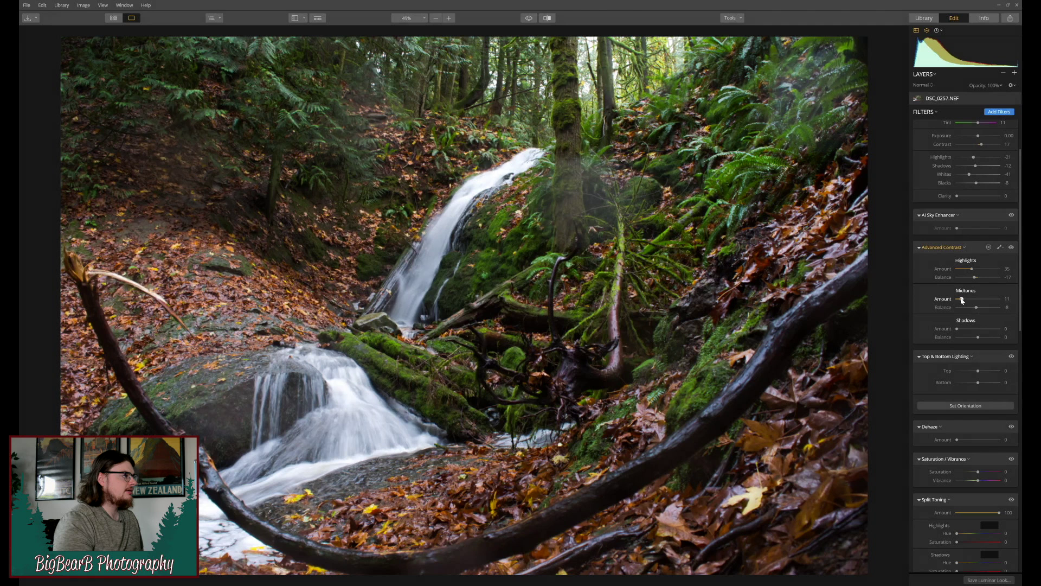
pyautogui.click(963, 329)
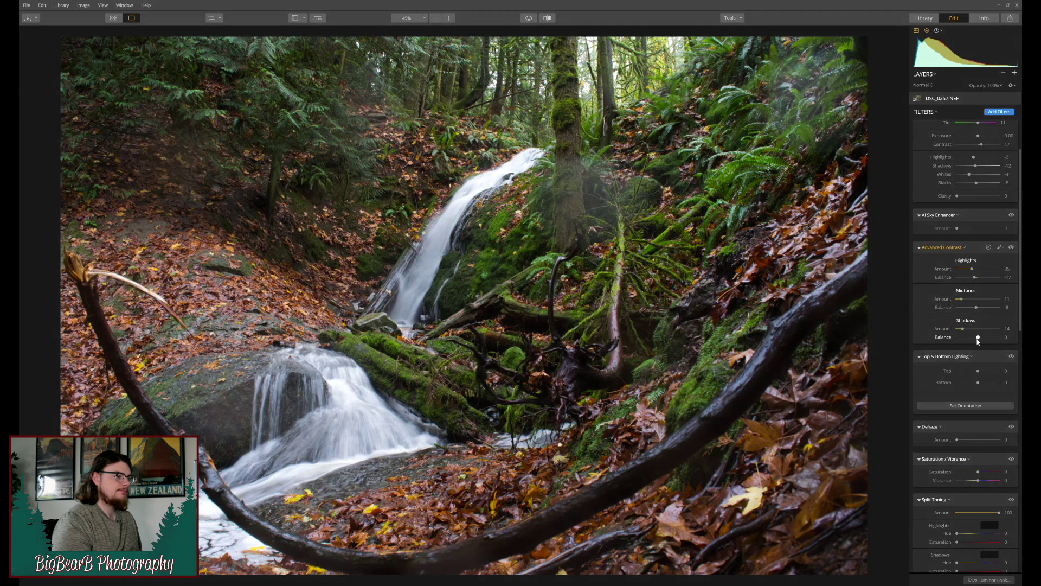
pyautogui.click(1011, 248)
pyautogui.click(1011, 248)
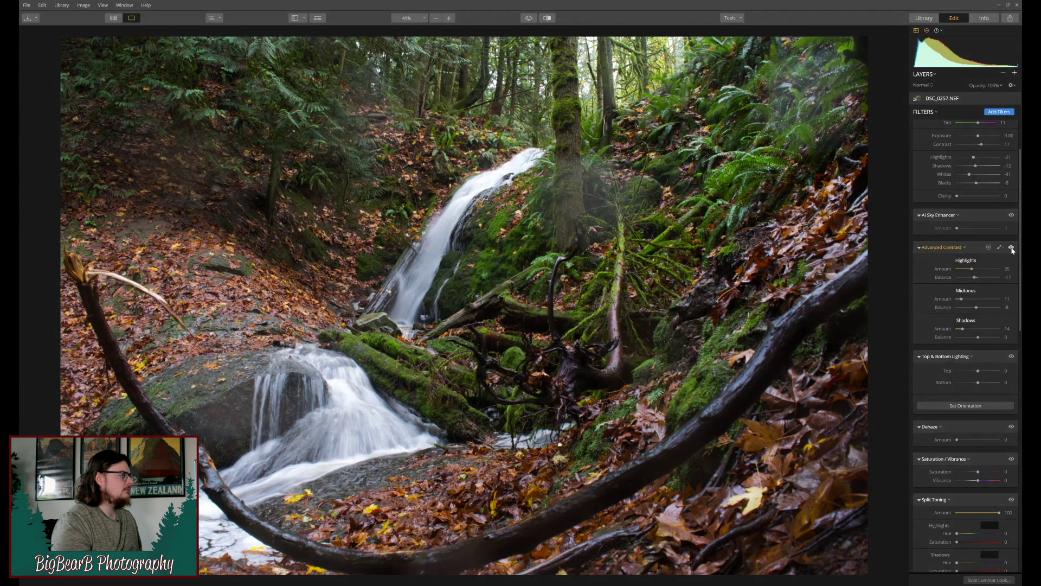
pyautogui.click(1011, 248)
pyautogui.click(1012, 248)
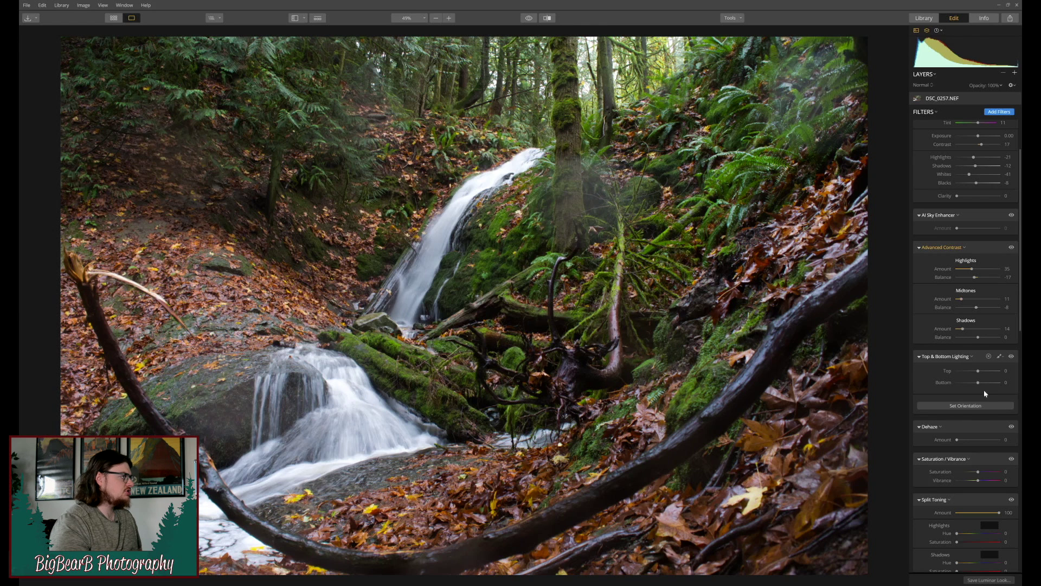
# Darken the lower part of the photo with Top & Bottom Lighting at Bottom -14, and try the Dehaze filter.
pyautogui.moveTo(979, 383); pyautogui.dragTo(976, 384)
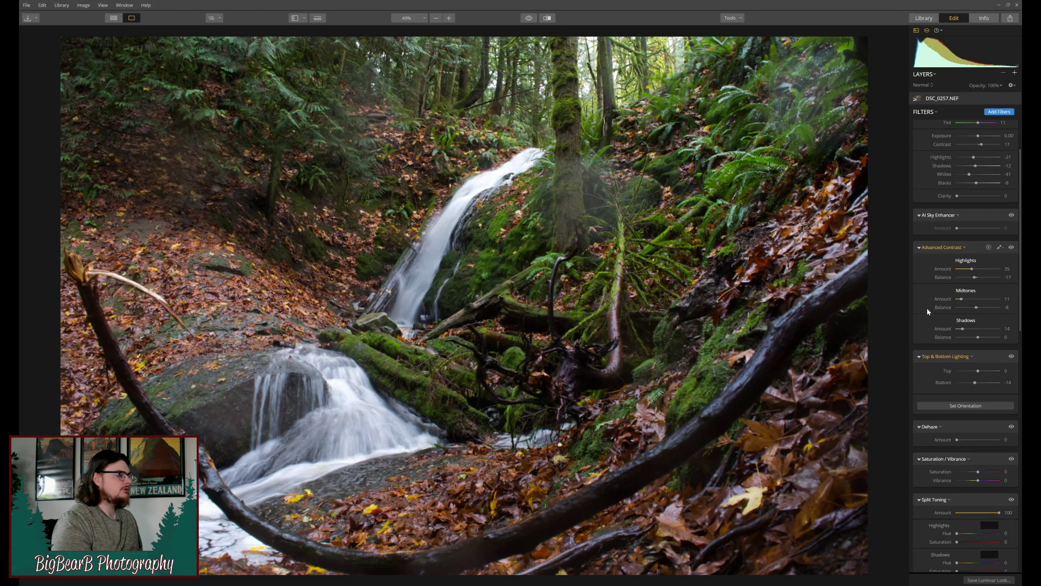
pyautogui.scroll(-3, 946, 355)
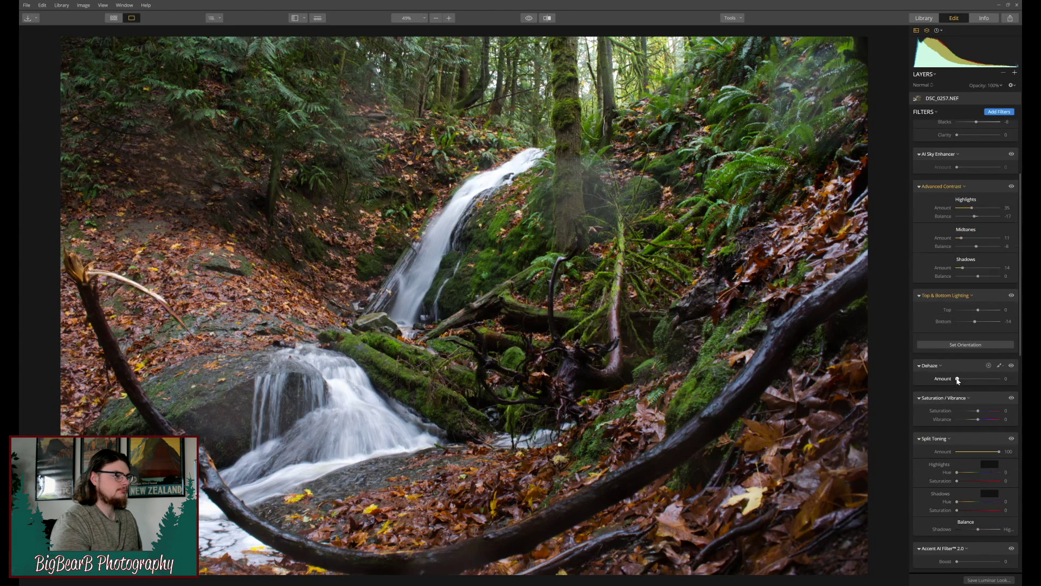
pyautogui.moveTo(957, 378); pyautogui.dragTo(919, 383)
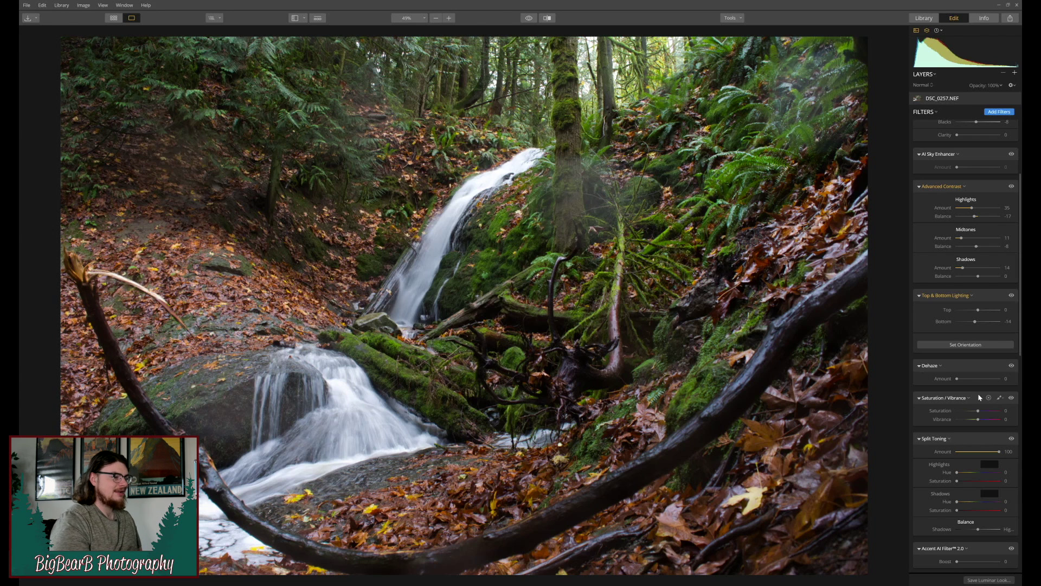
pyautogui.scroll(-3, 972, 392)
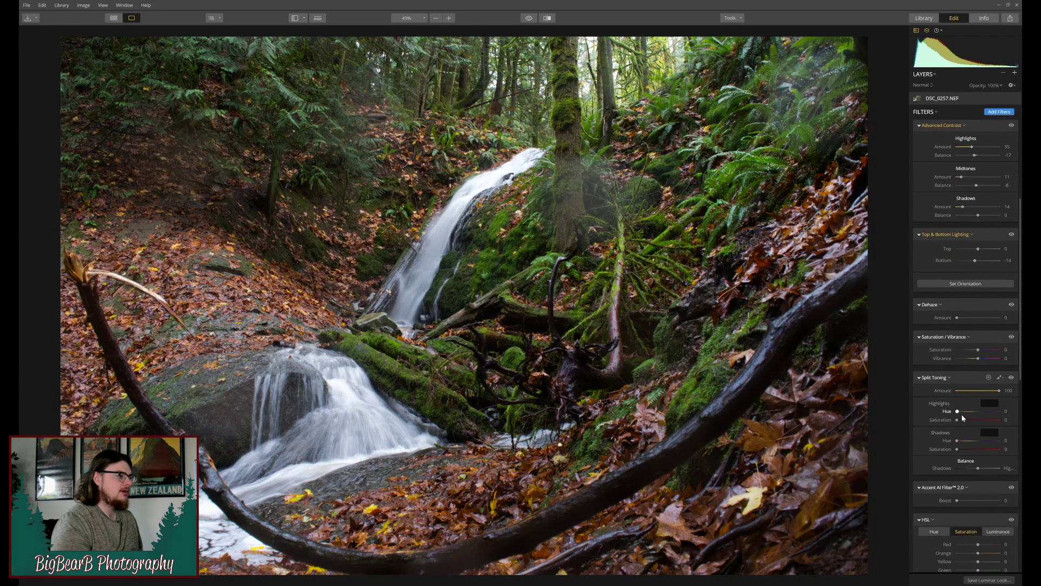
# Set Split Toning highlights to hue 52, saturation 12 and shadows to hue 130, saturation 3, adjust the balance, and compare the filter on and off.
pyautogui.moveTo(962, 412); pyautogui.dragTo(975, 442)
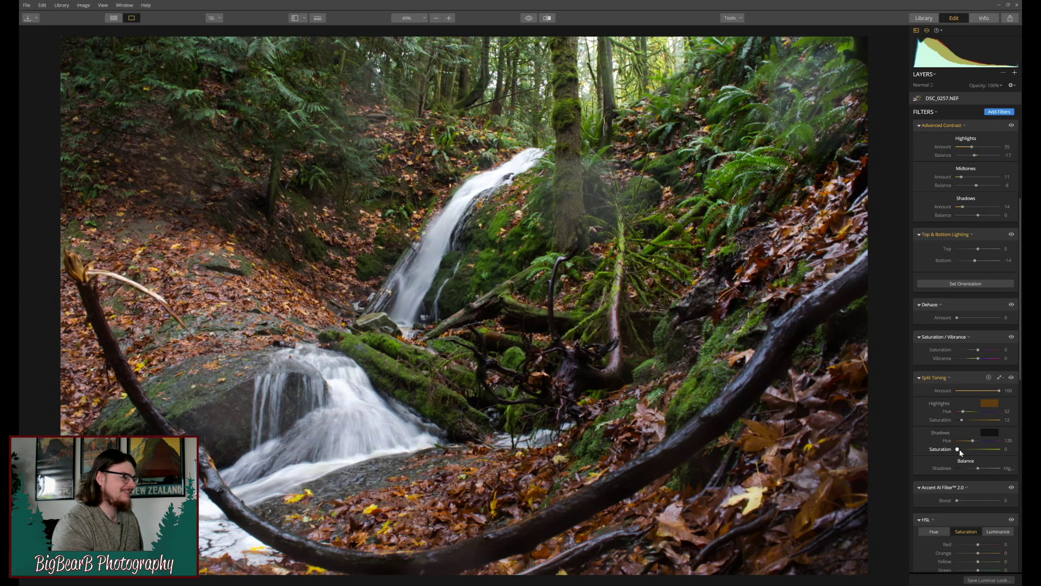
pyautogui.moveTo(958, 449); pyautogui.dragTo(985, 469)
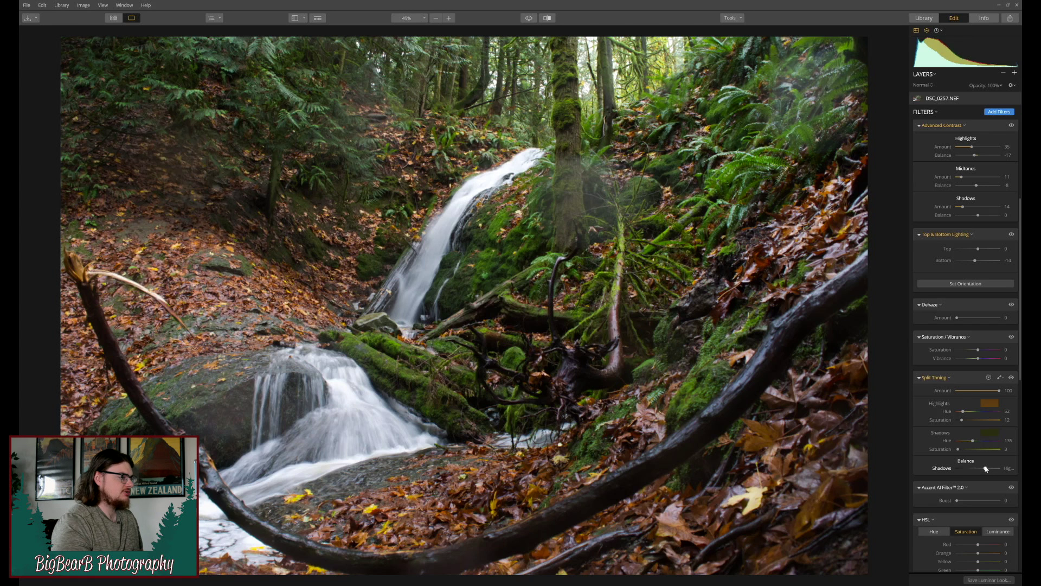
pyautogui.click(1011, 377)
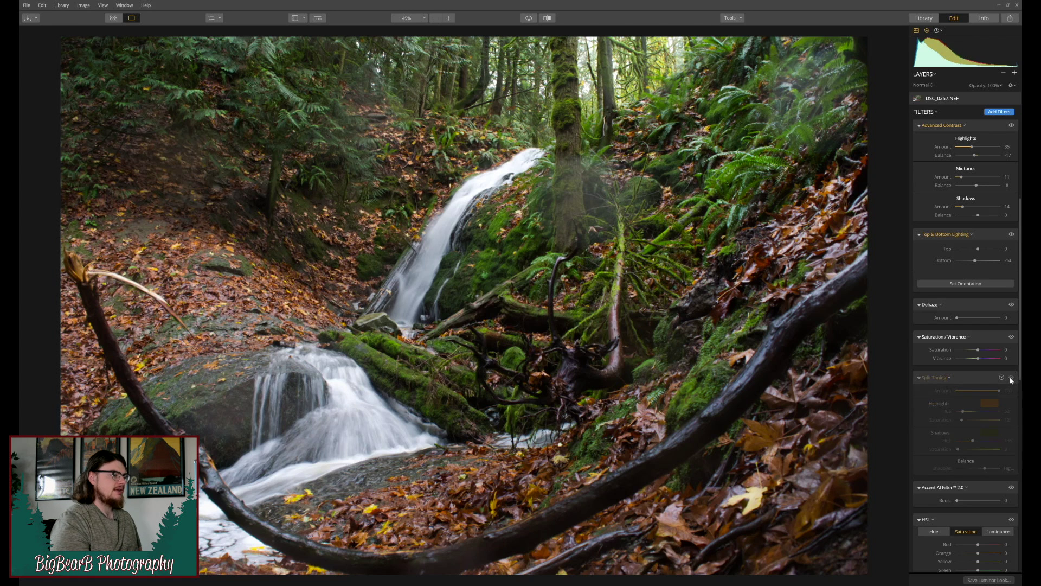
pyautogui.click(1011, 378)
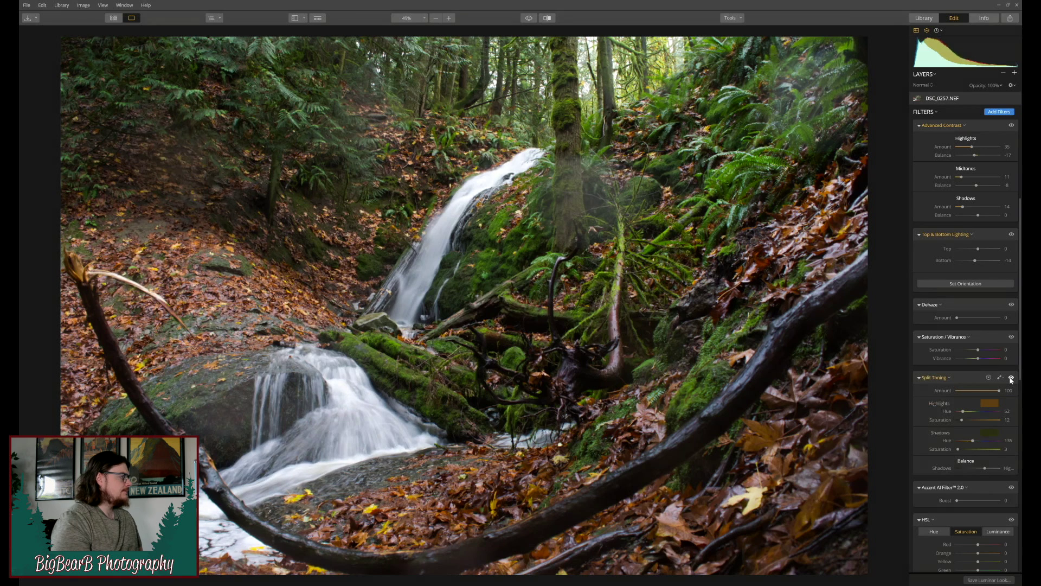
pyautogui.click(1011, 378)
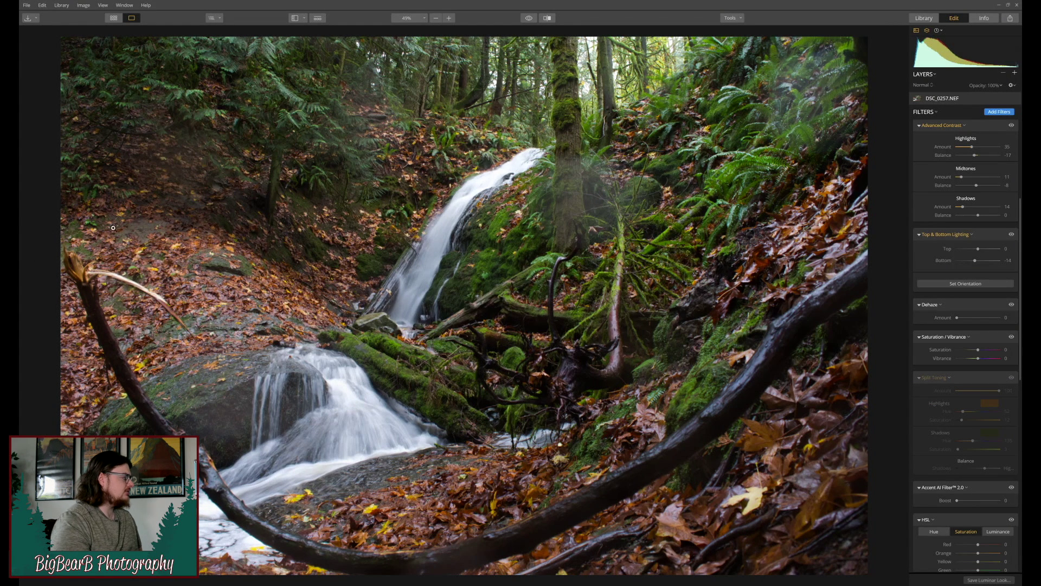
pyautogui.click(1011, 378)
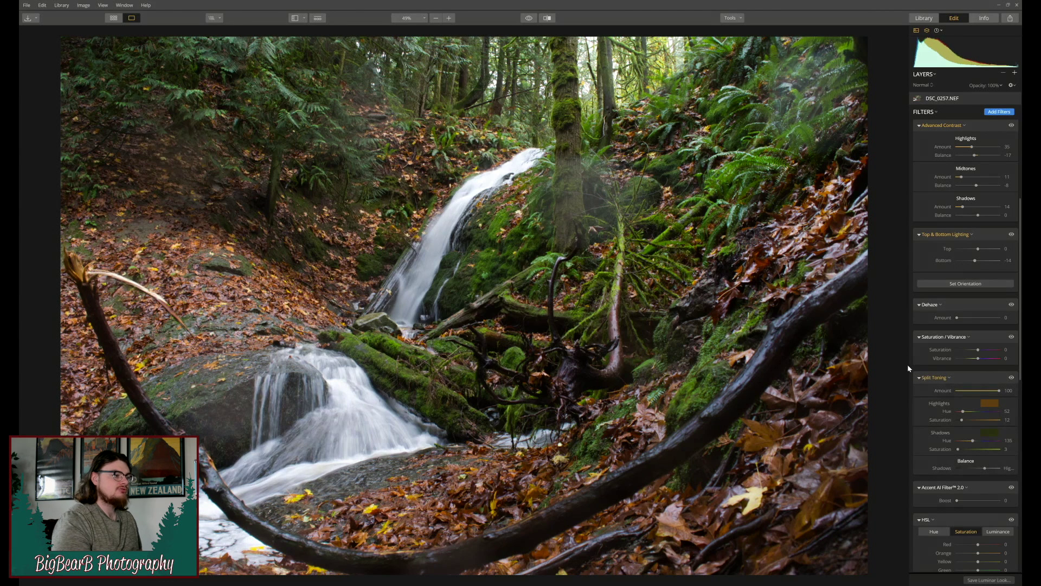
# Boost the autumn leaf colors with HSL saturation at Orange 16 and Yellow 9, and compare the filter on and off.
pyautogui.scroll(-3, 958, 394)
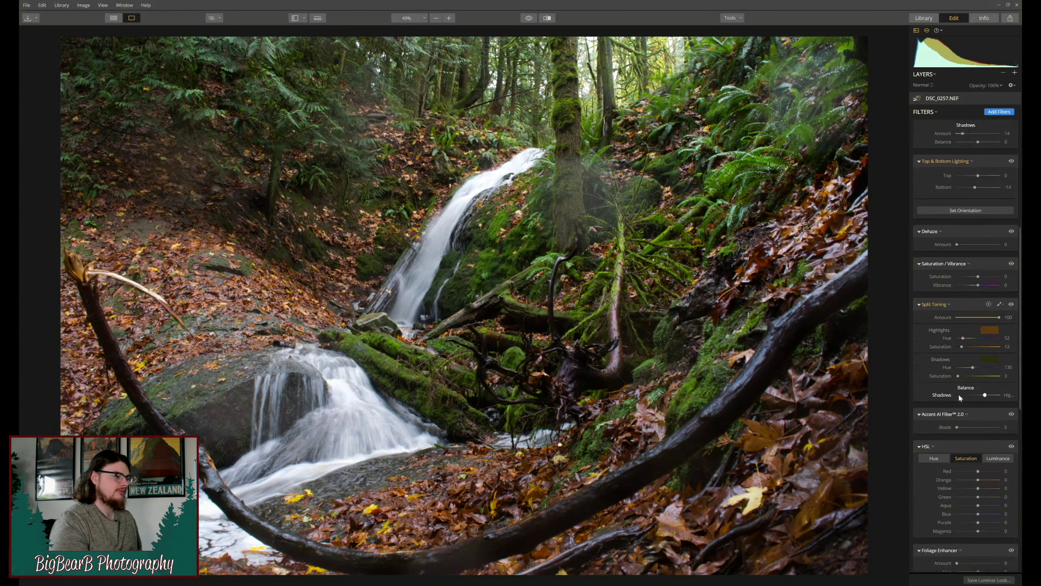
pyautogui.scroll(-2, 958, 394)
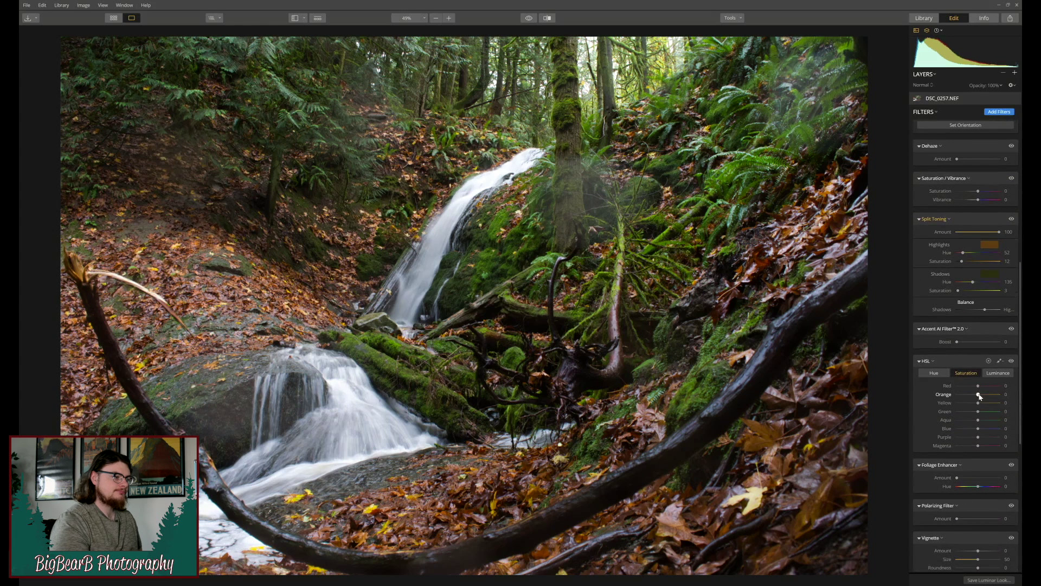
pyautogui.moveTo(985, 397); pyautogui.dragTo(981, 404)
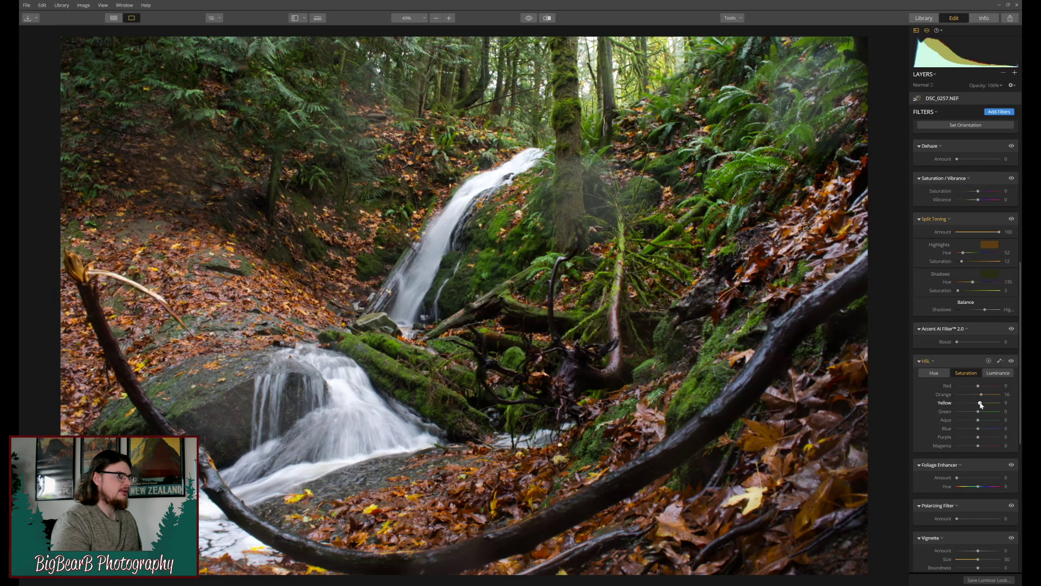
pyautogui.click(1011, 362)
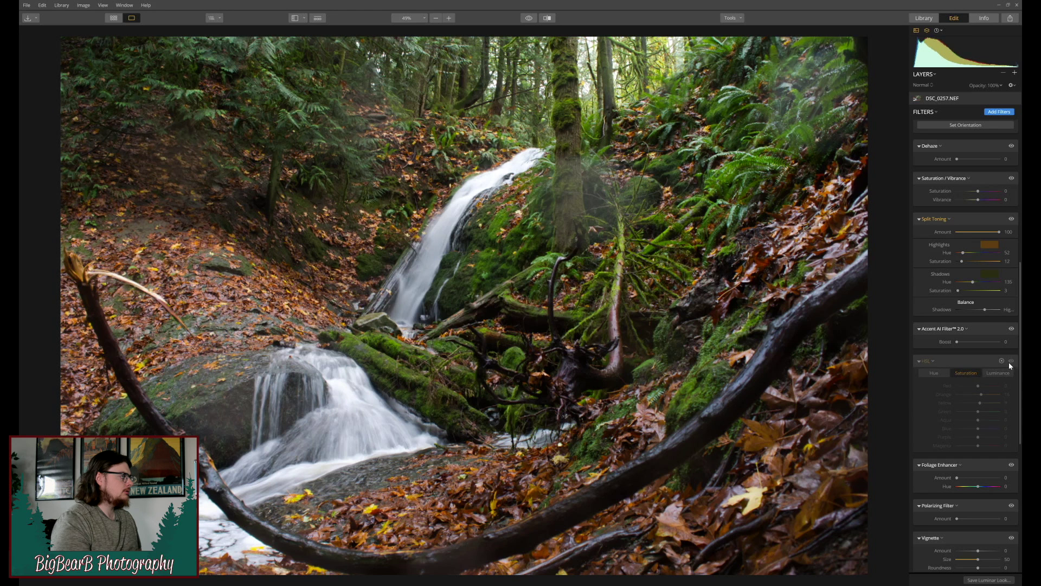
pyautogui.click(1009, 362)
pyautogui.click(1009, 363)
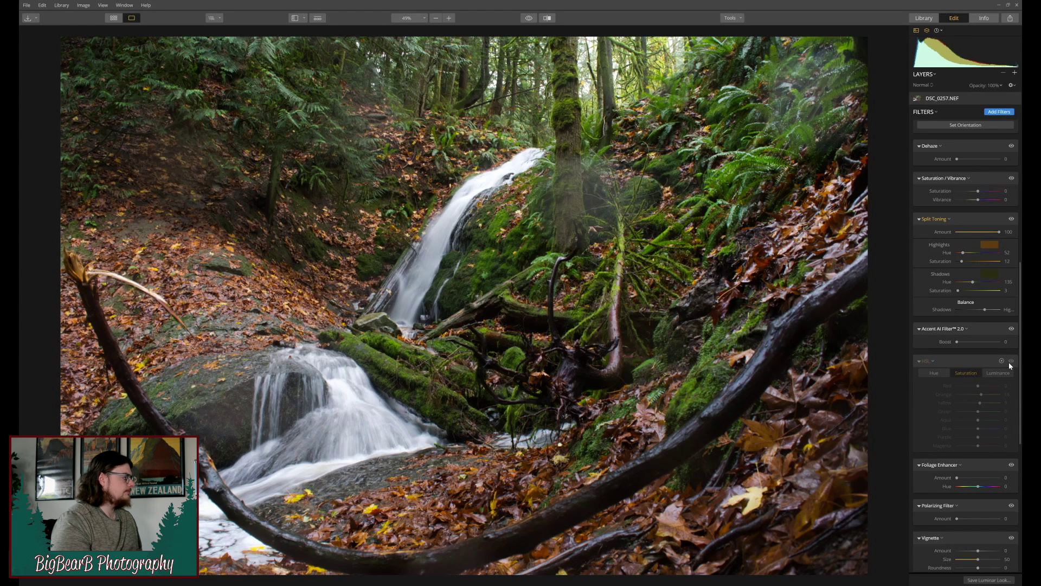
pyautogui.click(1010, 362)
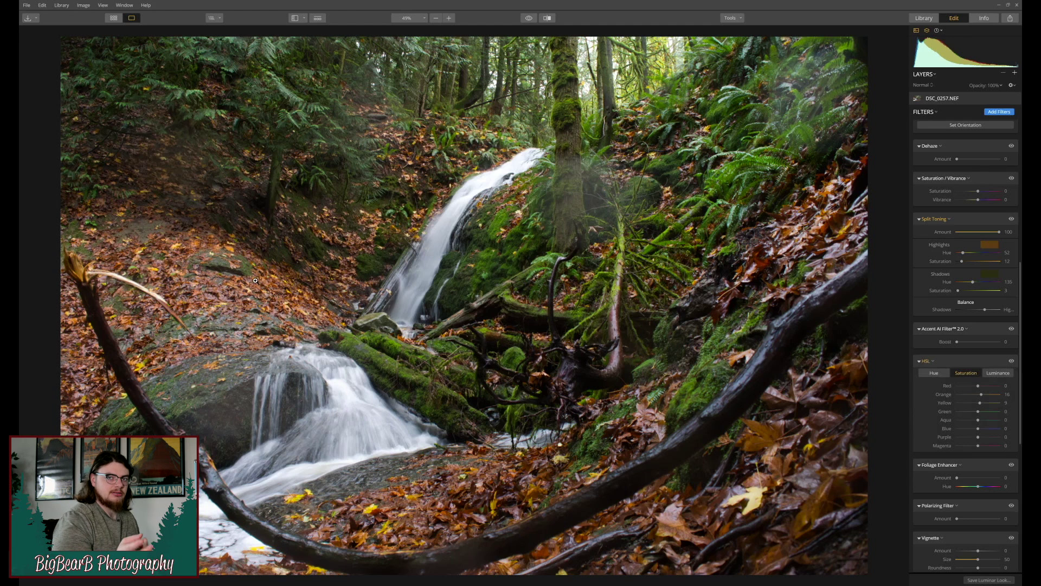
# Set the Polarizing Filter amount to 16 and darken the photo's edges with a Vignette amount of -25.
pyautogui.scroll(-3, 972, 467)
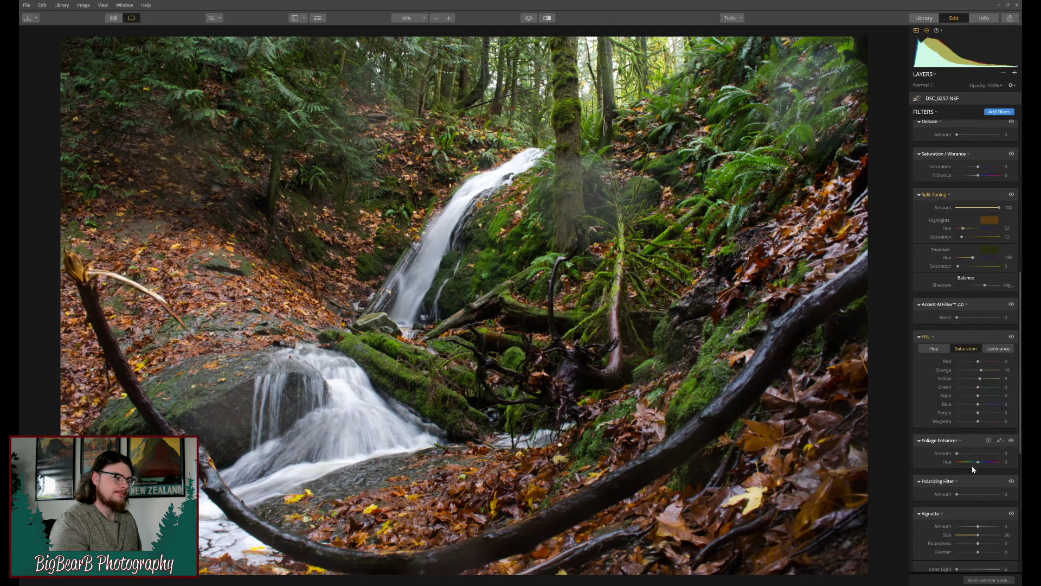
pyautogui.moveTo(960, 447)
pyautogui.mouseDown()
pyautogui.moveTo(973, 445)
pyautogui.moveTo(952, 446)
pyautogui.moveTo(963, 446)
pyautogui.mouseUp()
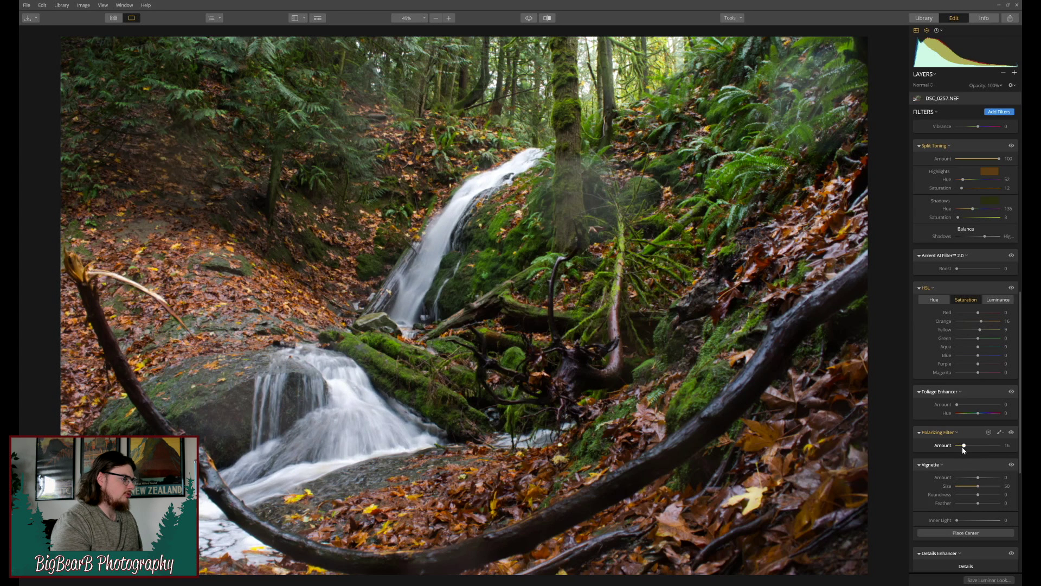
pyautogui.scroll(-3, 964, 484)
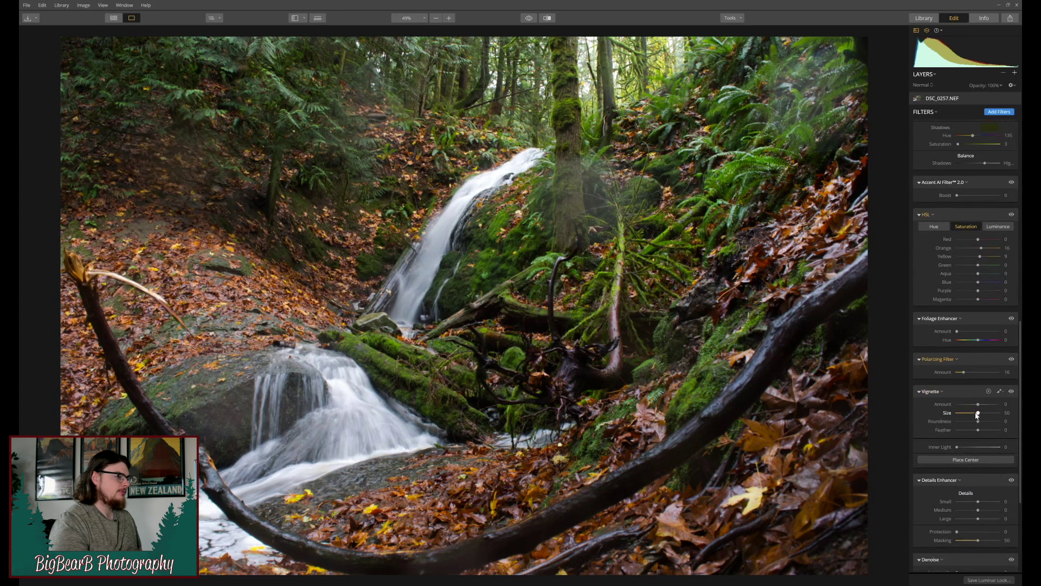
pyautogui.moveTo(978, 406); pyautogui.dragTo(973, 410)
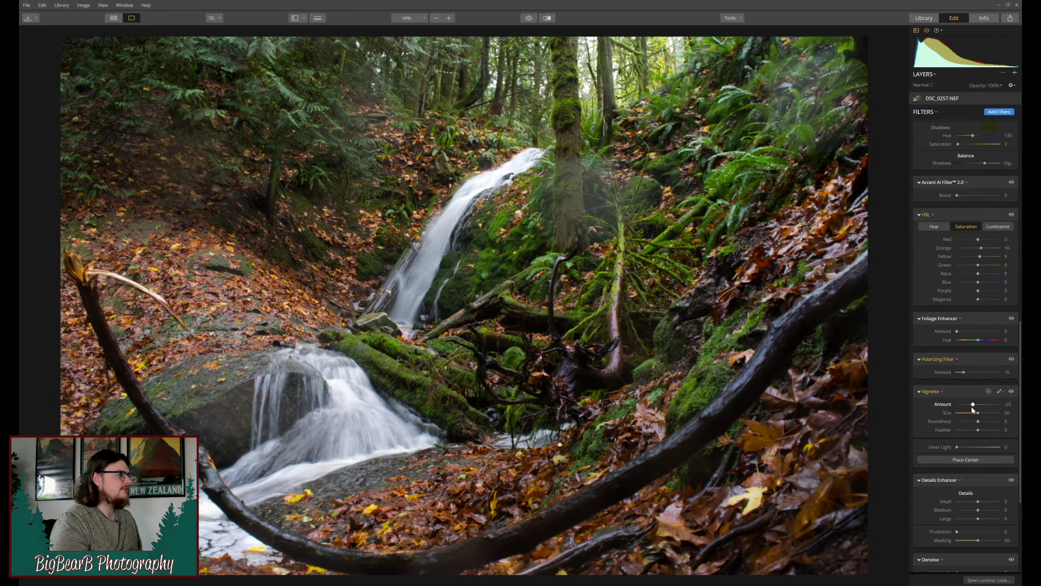
# Raise the Structure amount slightly and set the Sharpening amount to 8.
pyautogui.scroll(-5, 998, 466)
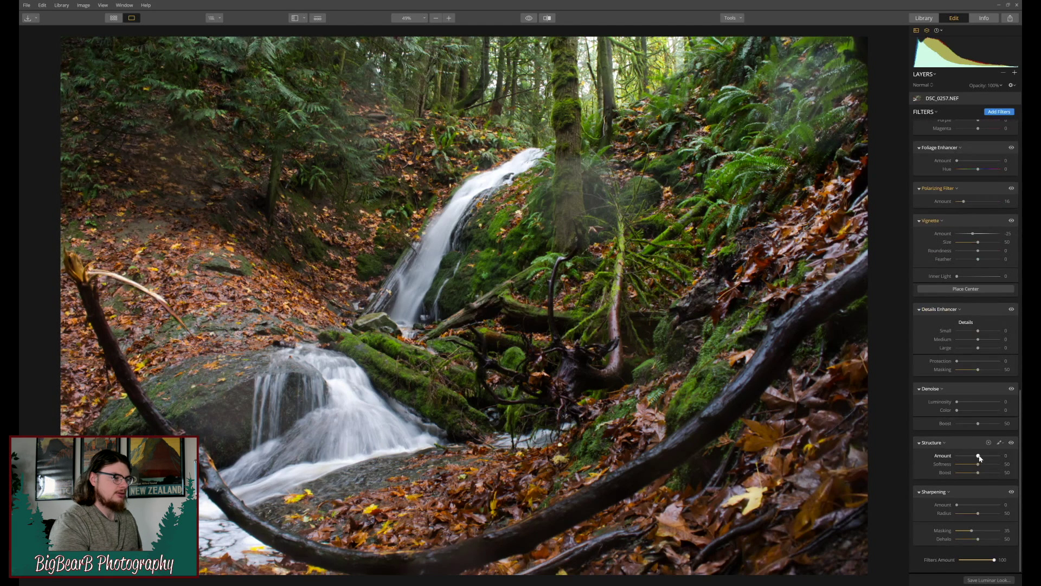
pyautogui.moveTo(979, 456); pyautogui.dragTo(982, 457)
pyautogui.moveTo(957, 505); pyautogui.dragTo(961, 505)
# Compare the fully edited waterfall photo with the unedited original.
pyautogui.click(528, 19)
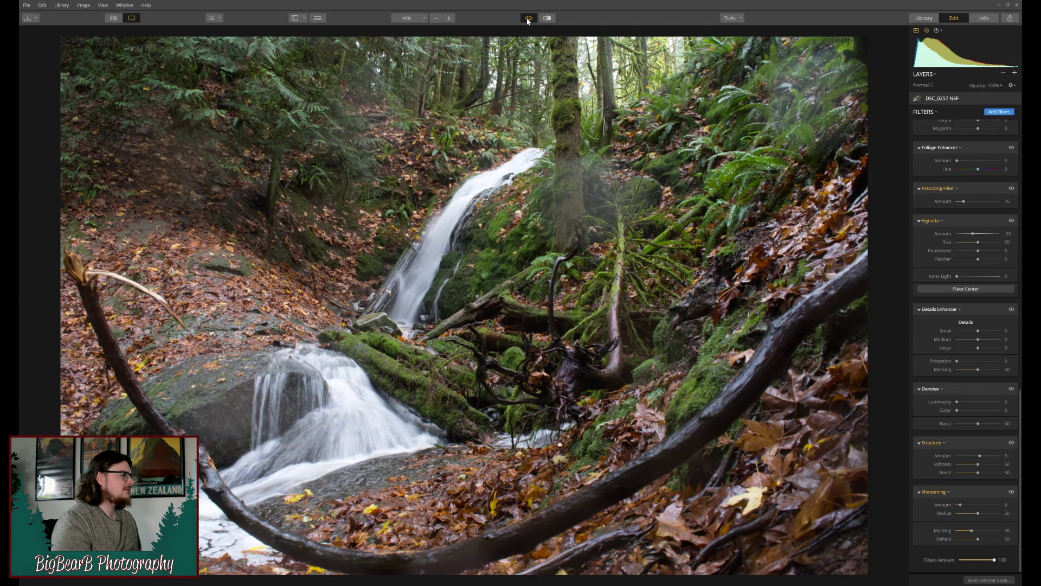
pyautogui.click(529, 18)
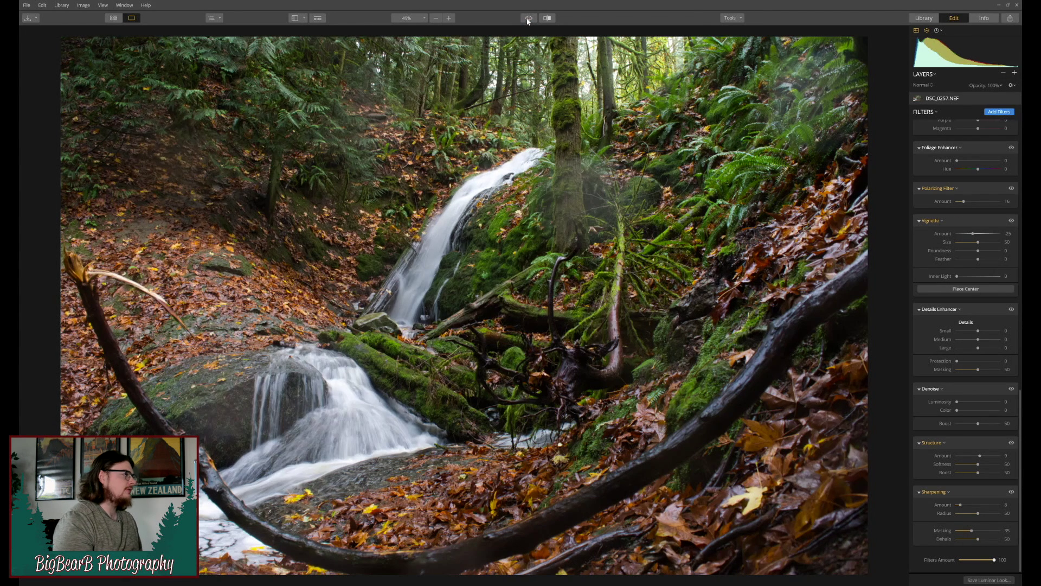
pyautogui.click(528, 18)
pyautogui.click(529, 19)
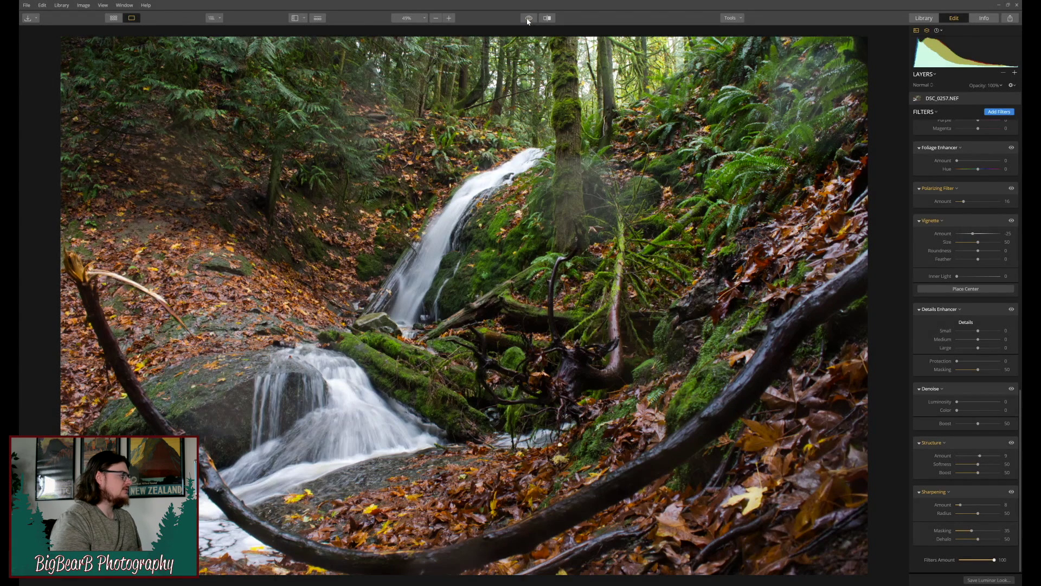